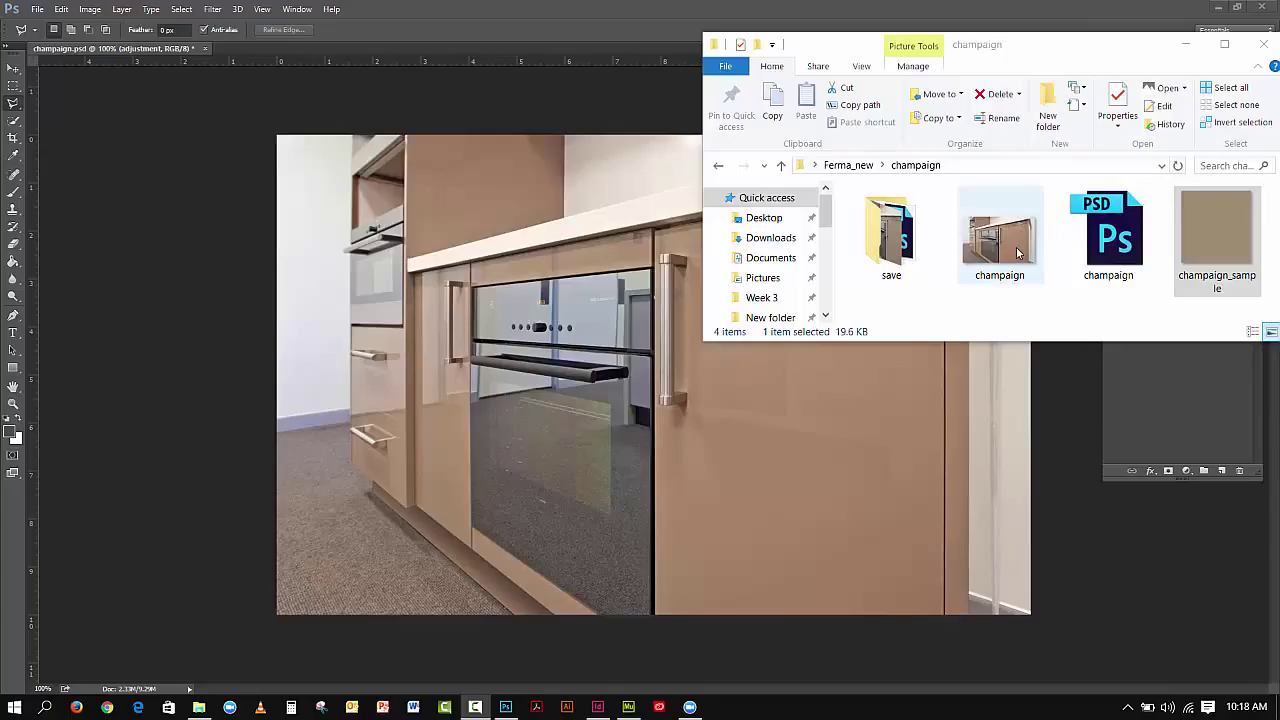
View the champaign.jpg kitchen photo and the champaign_sample.jpg colour sample, and close the images and their folder
{"action": "double_click", "coordinate": [1019, 252]}
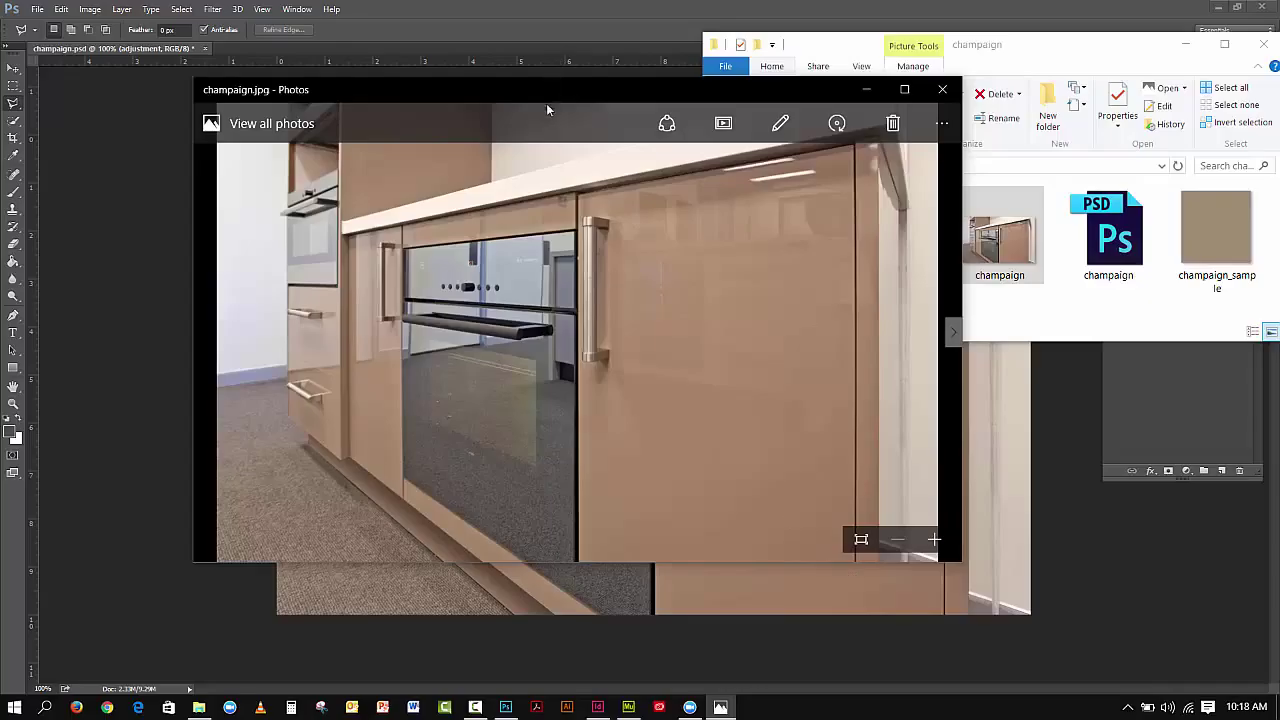
{"action": "left_click_drag", "start_coordinate": [532, 94], "coordinate": [479, 136]}
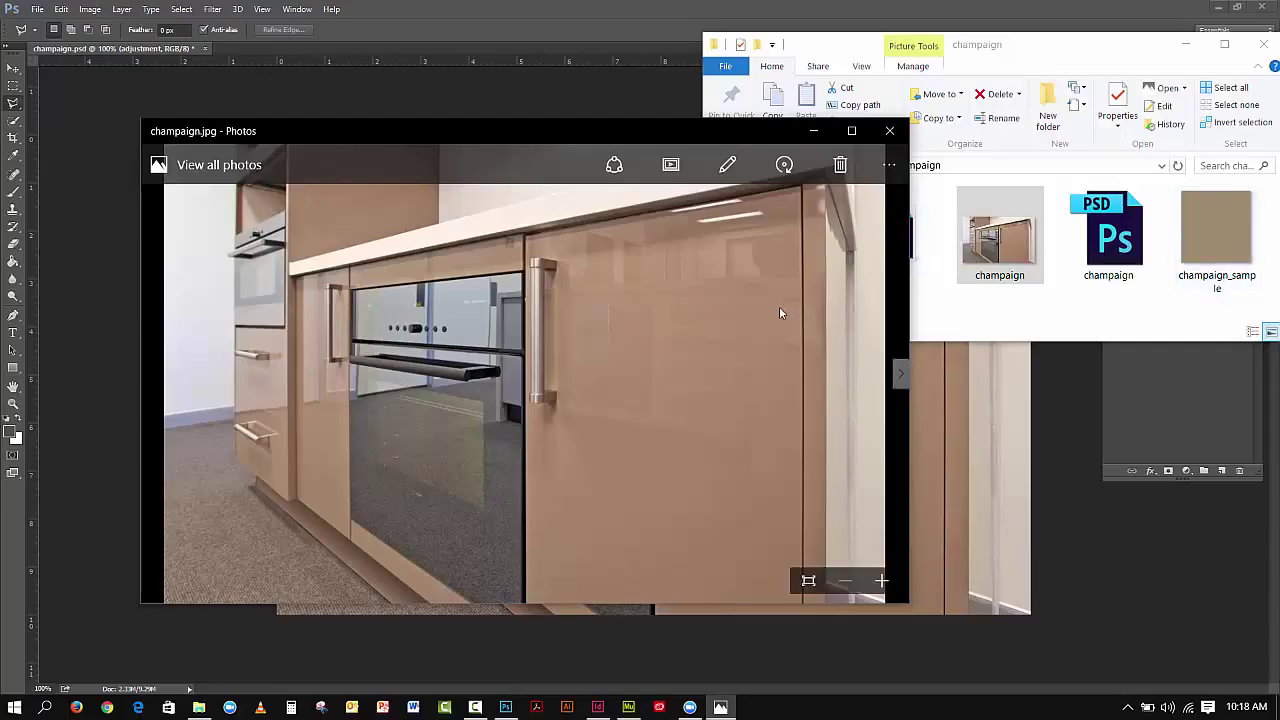
{"action": "double_click", "coordinate": [1200, 258]}
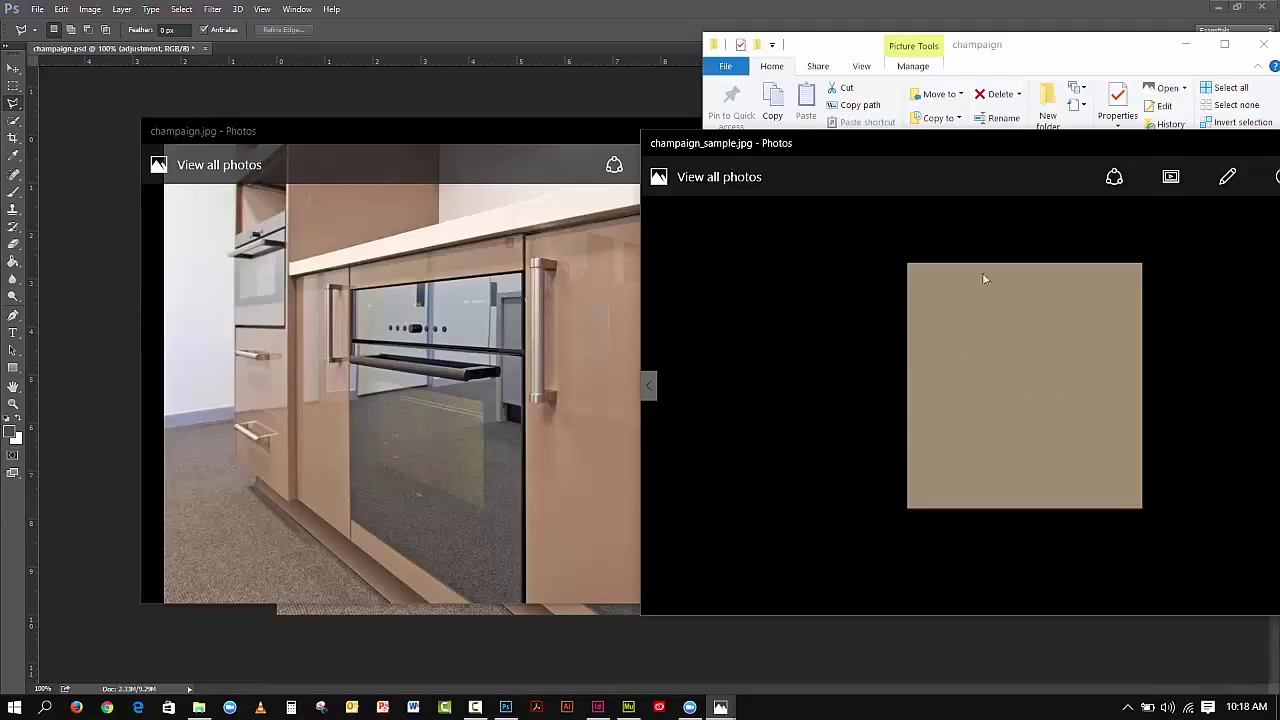
{"action": "left_click_drag", "start_coordinate": [929, 141], "coordinate": [612, 123]}
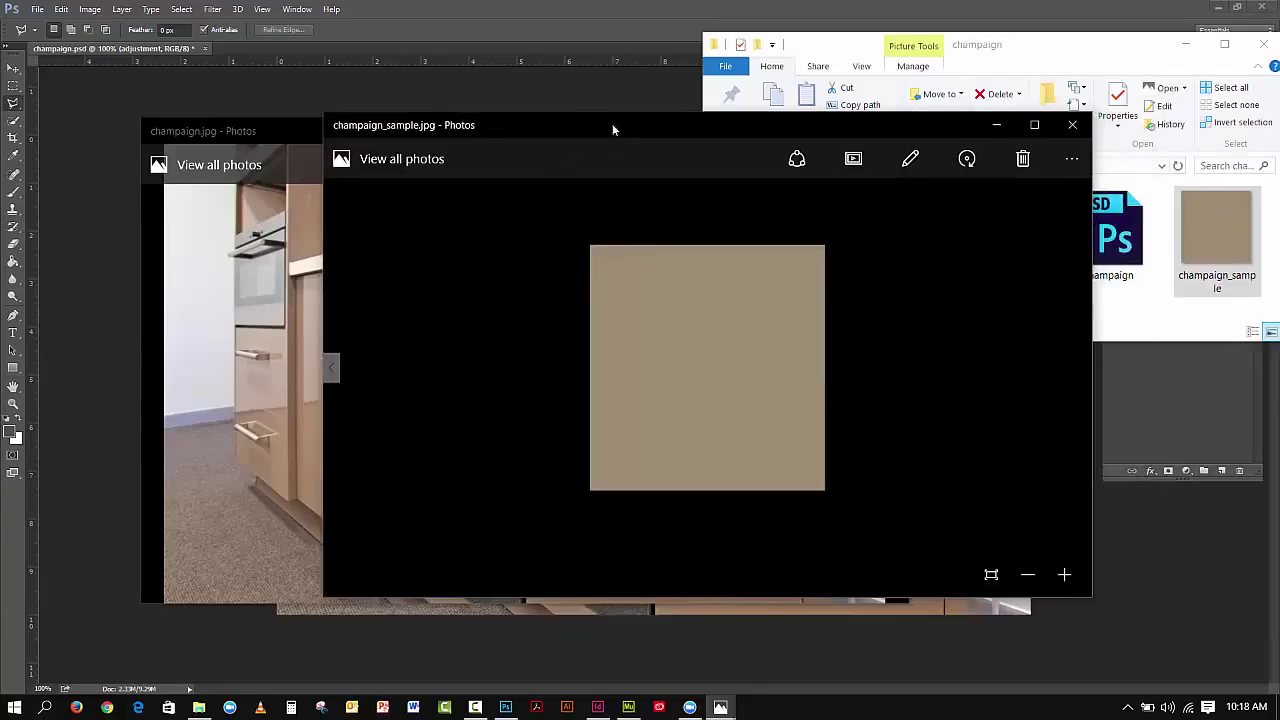
{"action": "left_click", "coordinate": [1070, 127]}
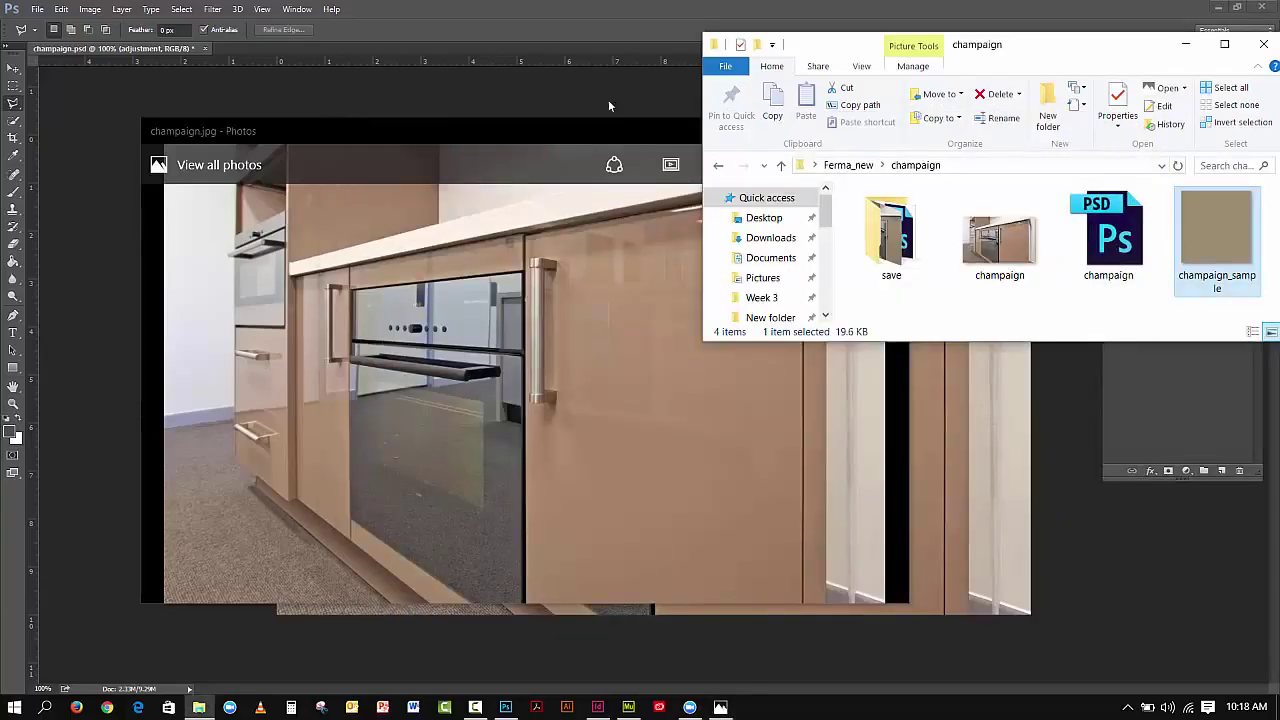
{"action": "left_click", "coordinate": [531, 137]}
{"action": "left_click", "coordinate": [895, 130]}
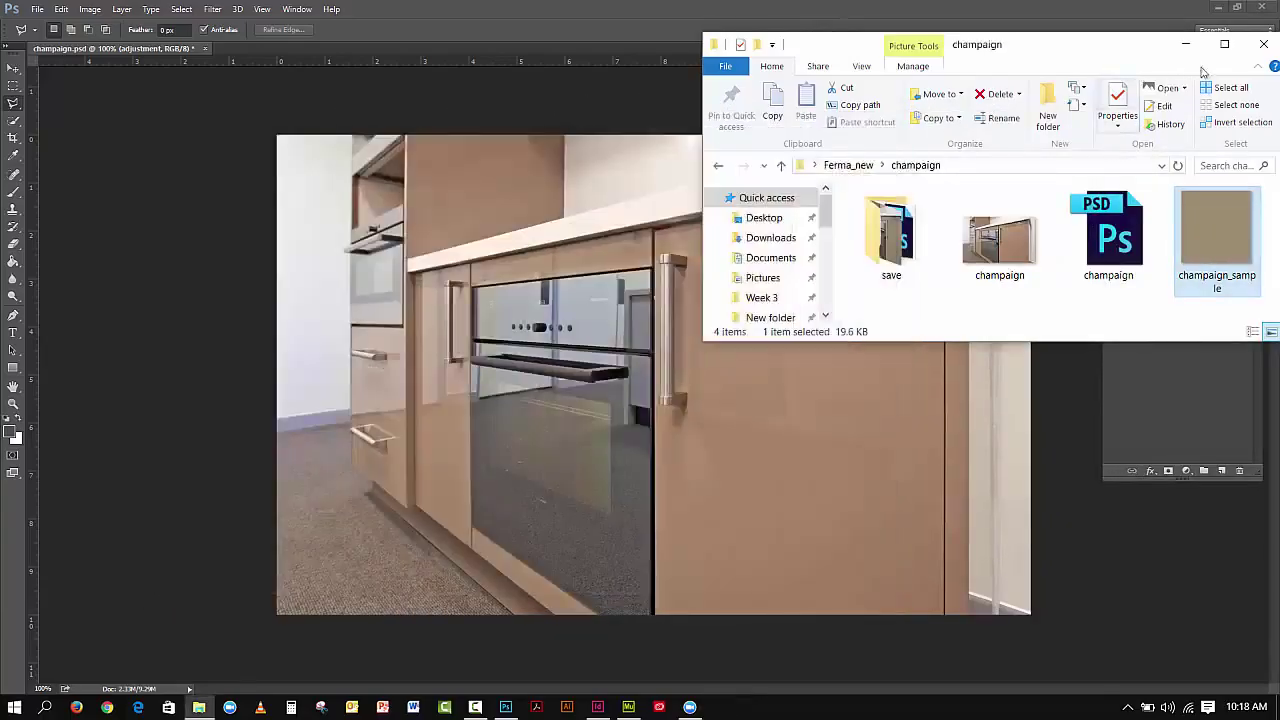
{"action": "left_click", "coordinate": [1263, 44]}
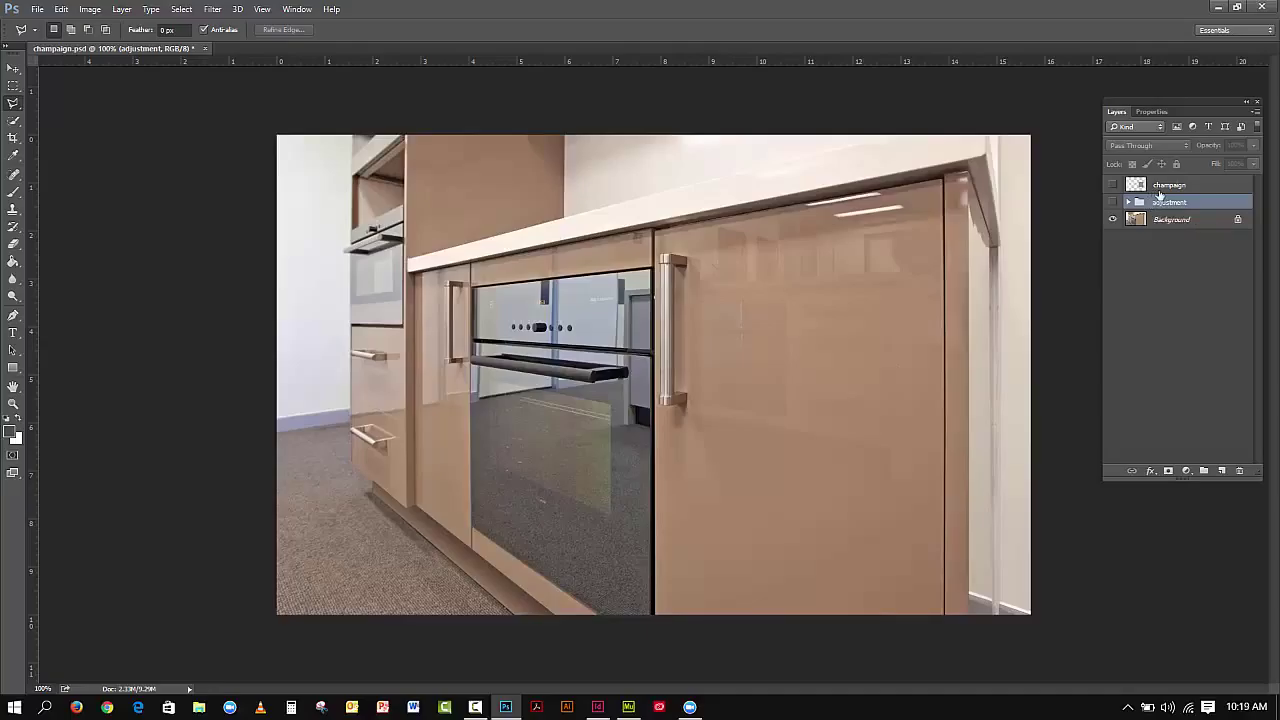
Show the champaign swatch layer over the kitchen photo, keeping the adjustment group hidden
{"action": "left_click", "coordinate": [1113, 186]}
{"action": "left_click", "coordinate": [1113, 202]}
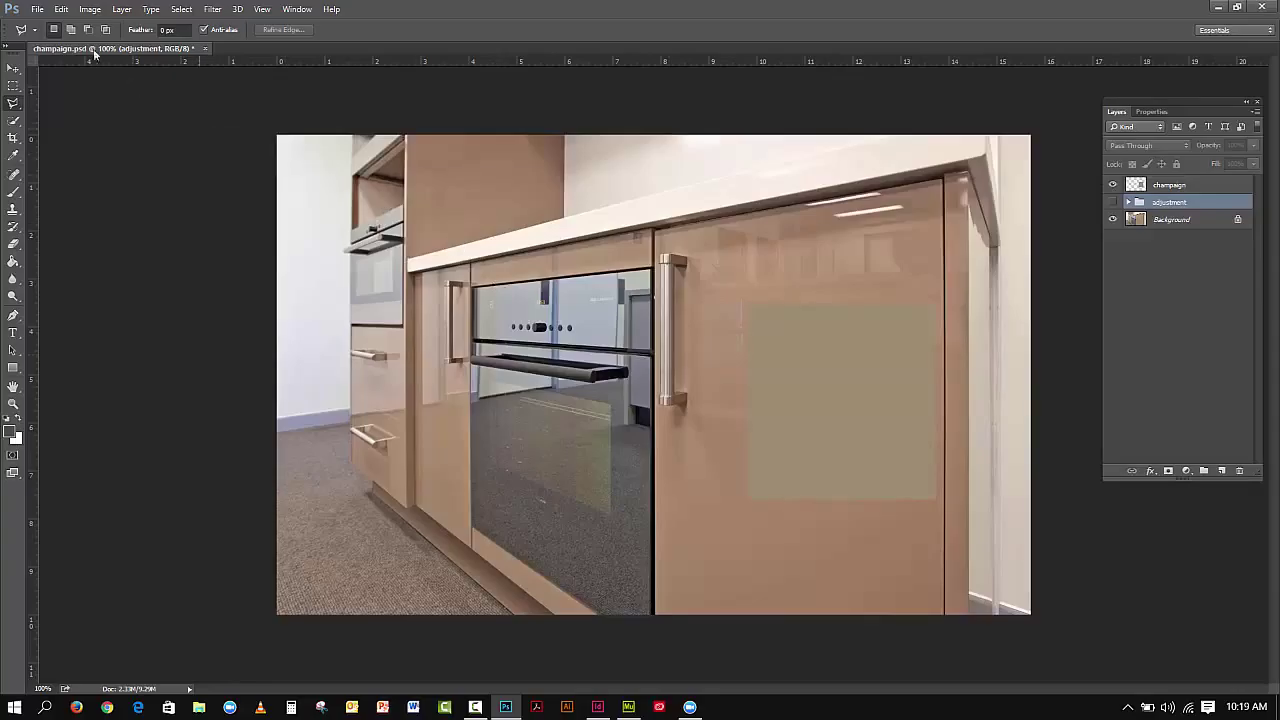
{"action": "left_click", "coordinate": [40, 12]}
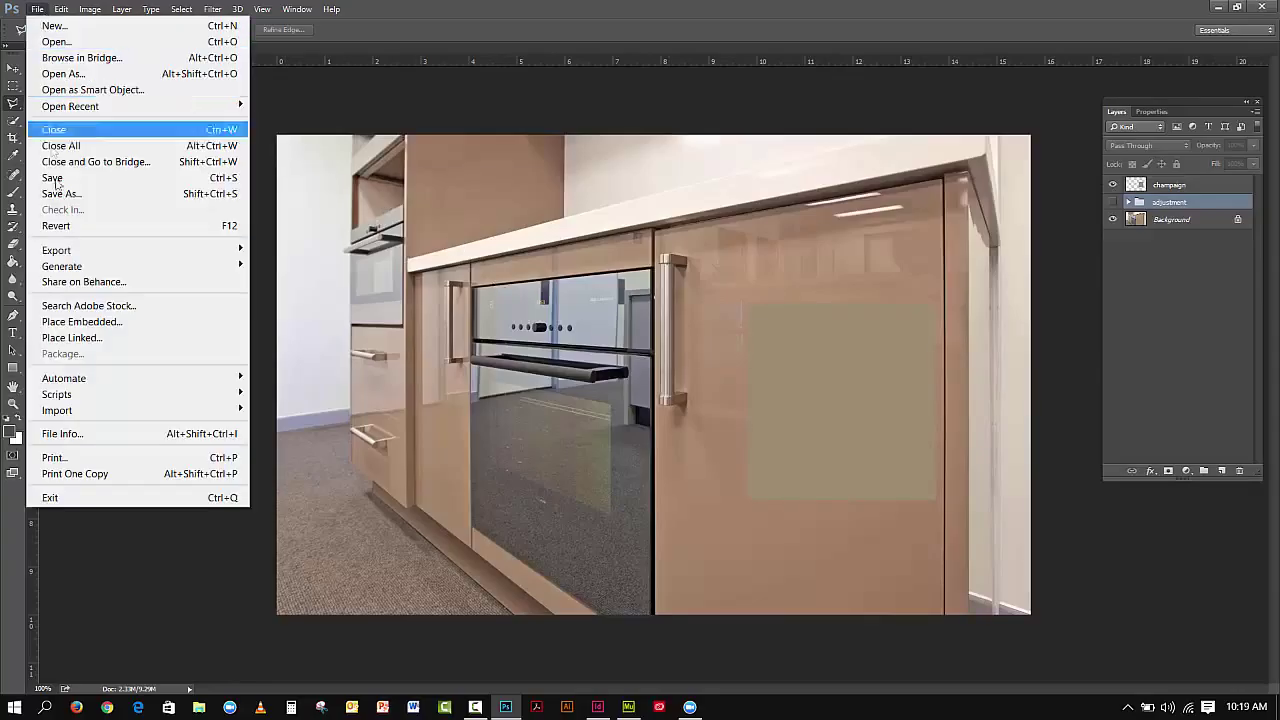
{"action": "left_click", "coordinate": [82, 326]}
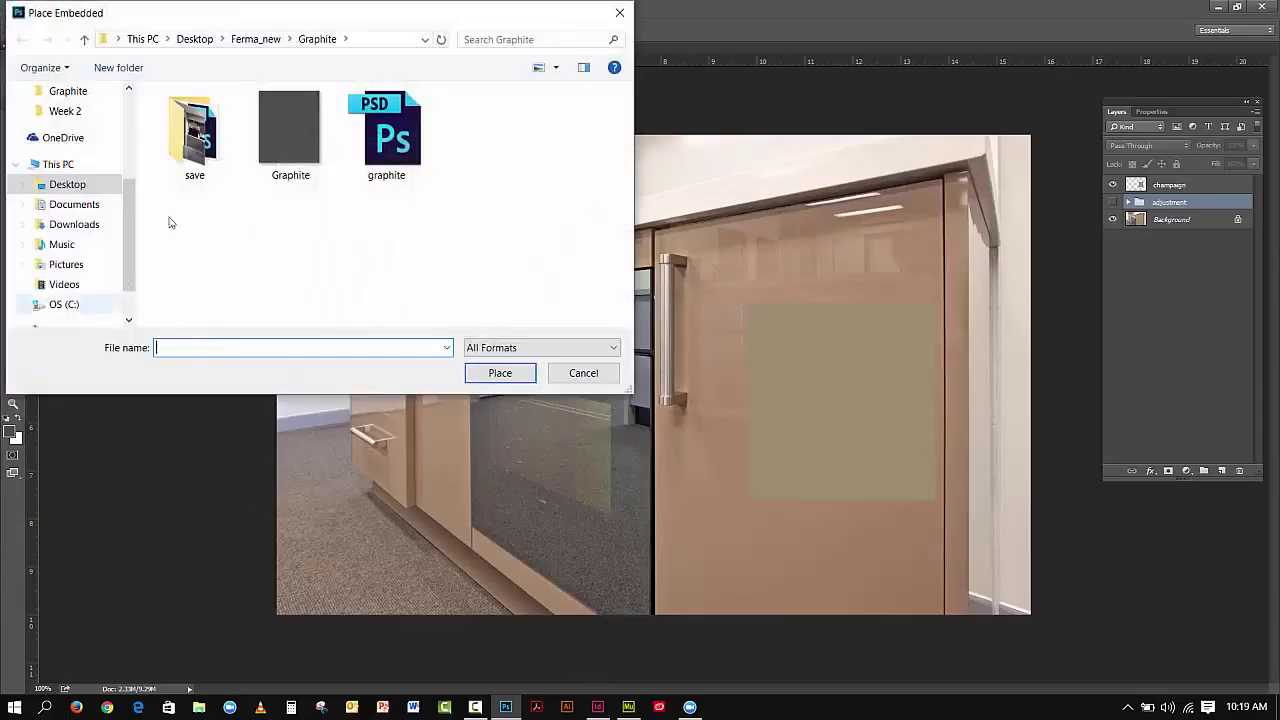
{"action": "left_click", "coordinate": [256, 39]}
{"action": "double_click", "coordinate": [208, 117]}
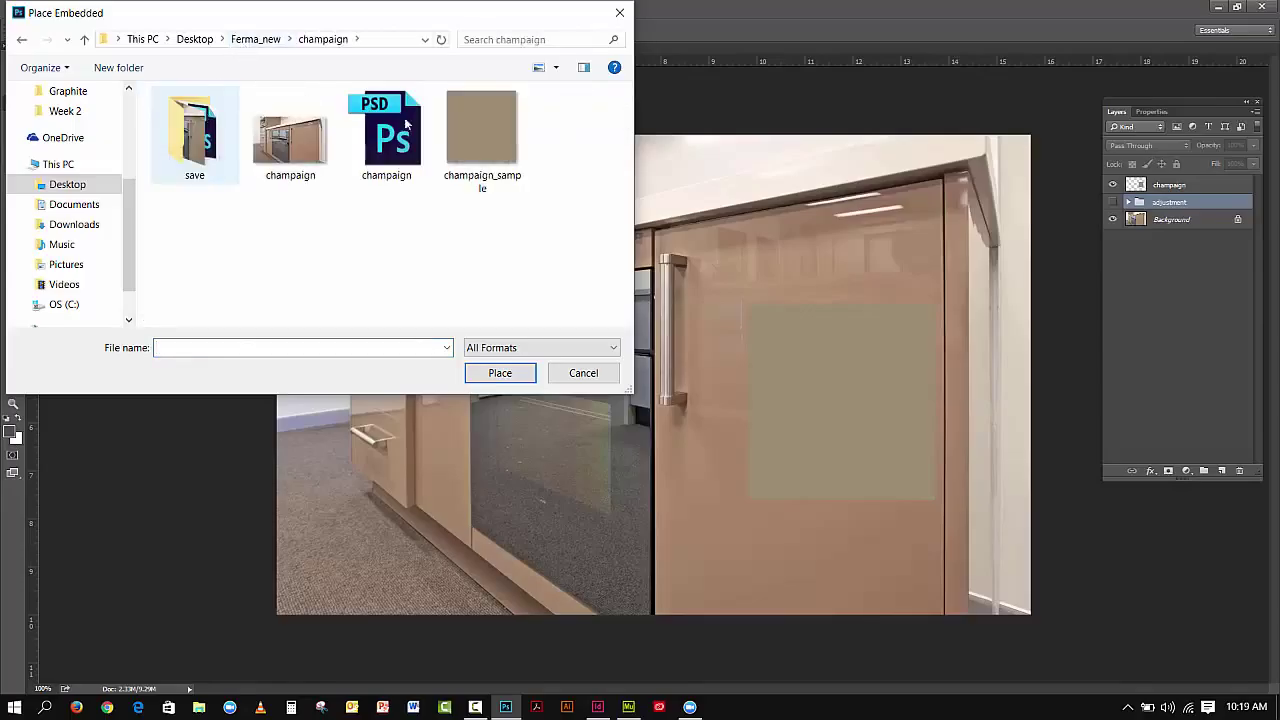
{"action": "left_click", "coordinate": [501, 127]}
{"action": "left_click", "coordinate": [500, 372]}
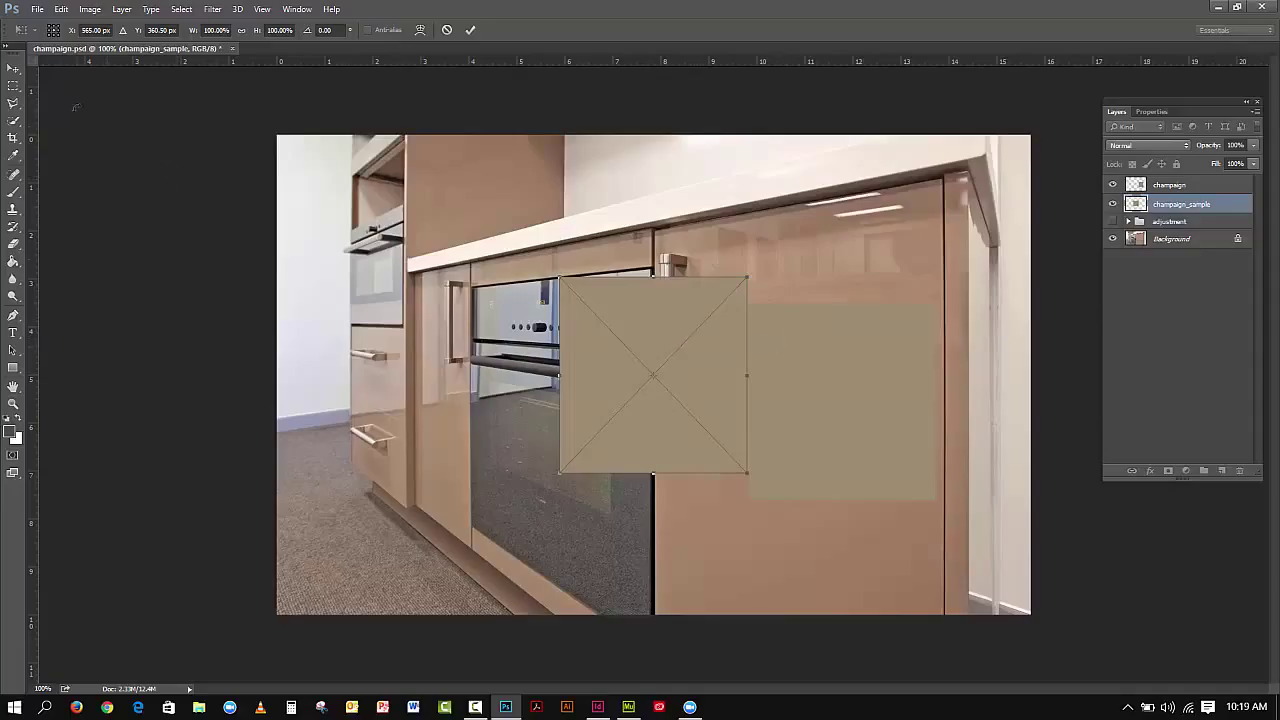
{"action": "left_click", "coordinate": [14, 69]}
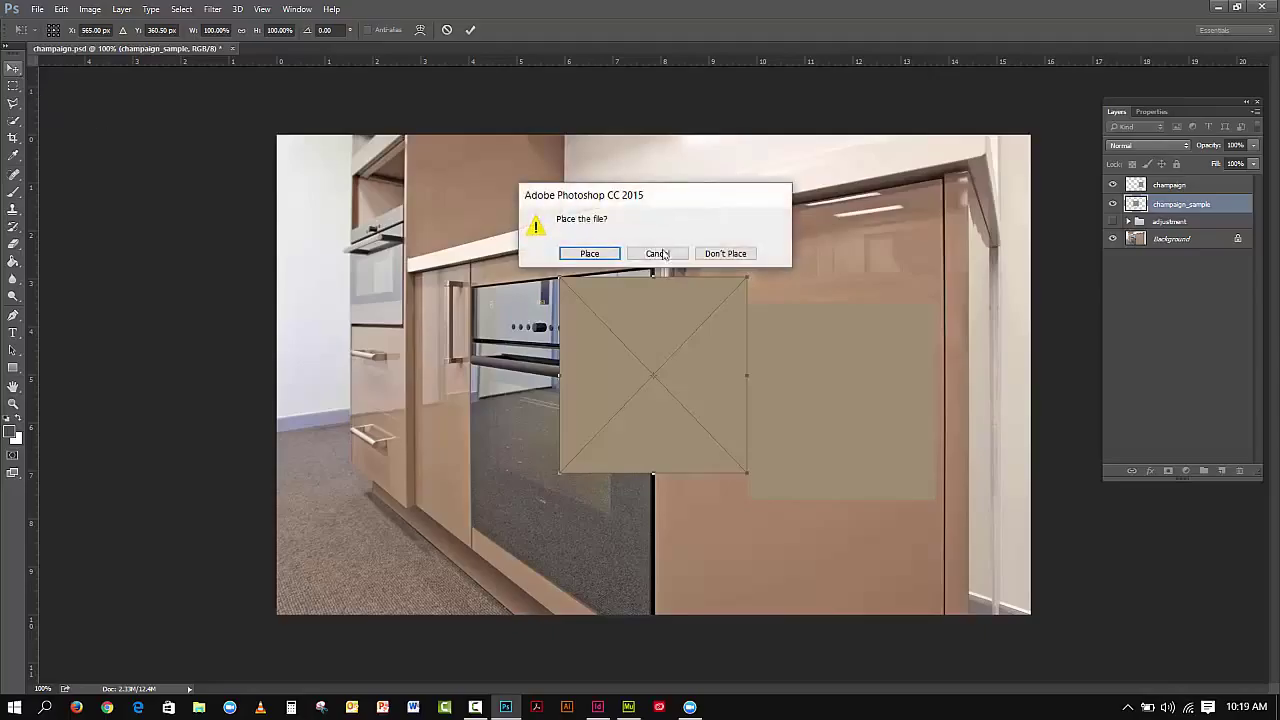
{"action": "left_click", "coordinate": [727, 254]}
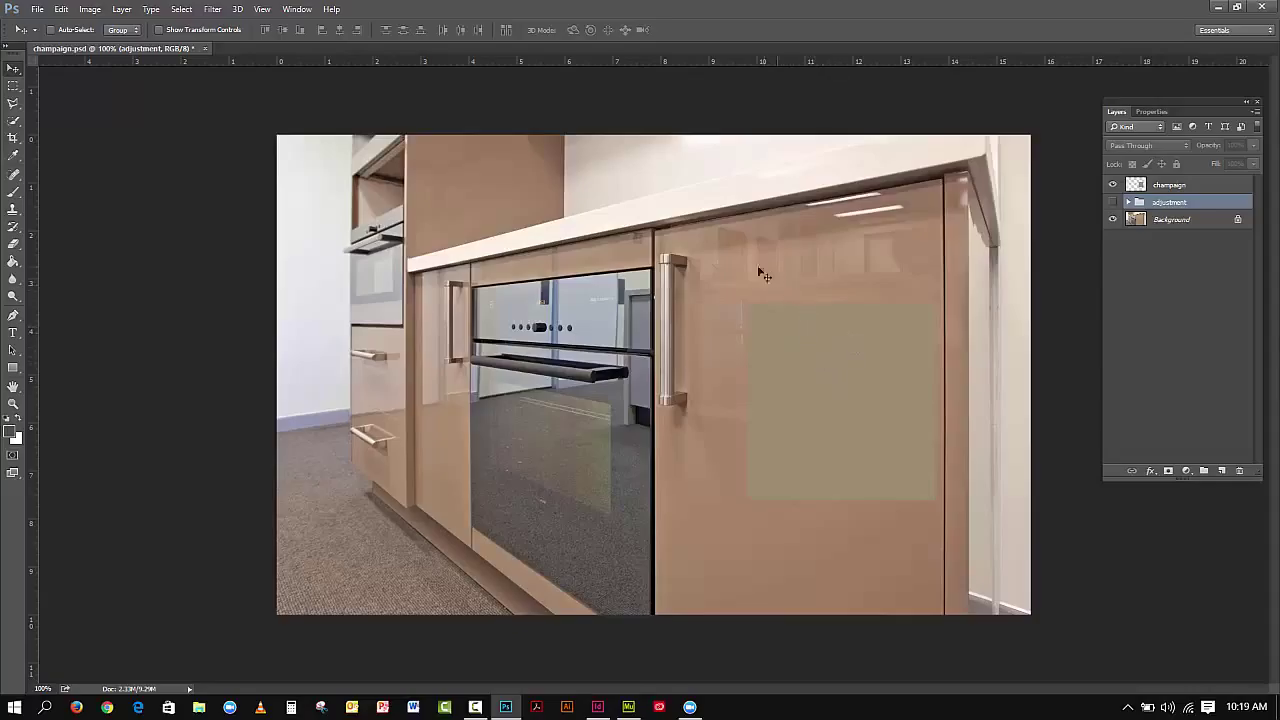
Show the adjustment group and move the champaign swatch over the large door's outer edge to compare it with the recoloured cabinets
{"action": "left_click", "coordinate": [1112, 203]}
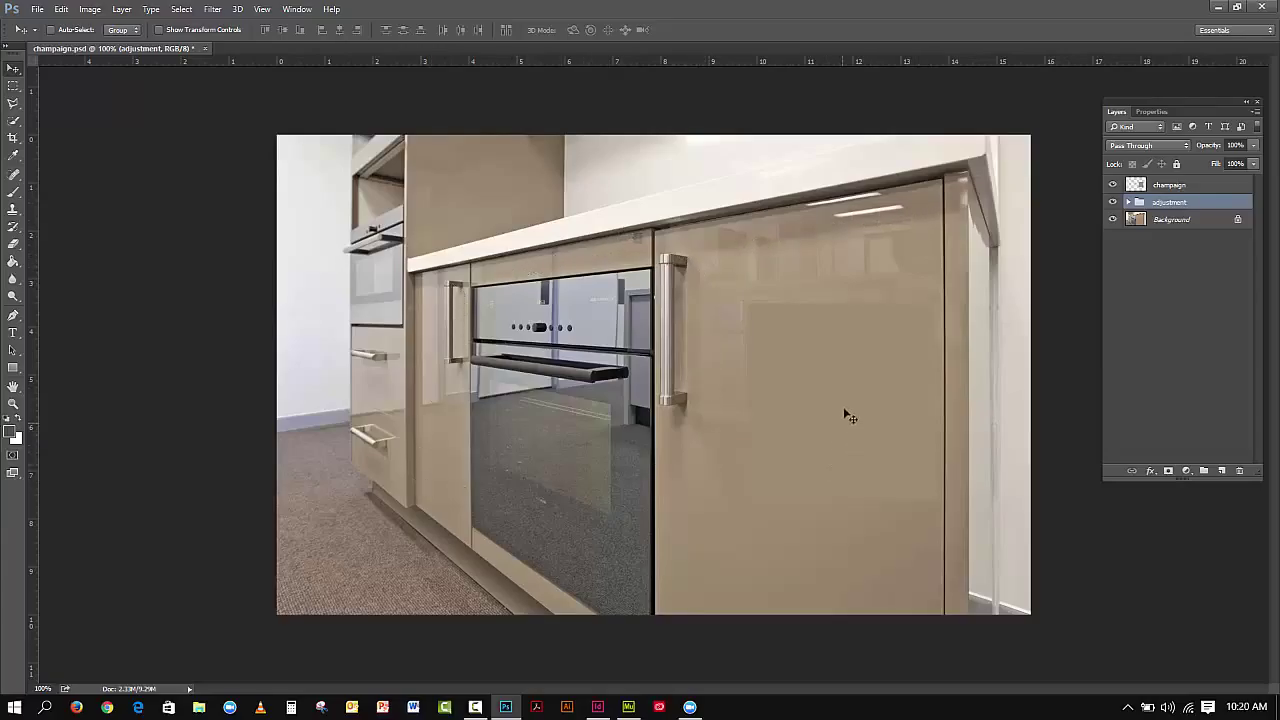
{"action": "left_click", "coordinate": [1165, 185]}
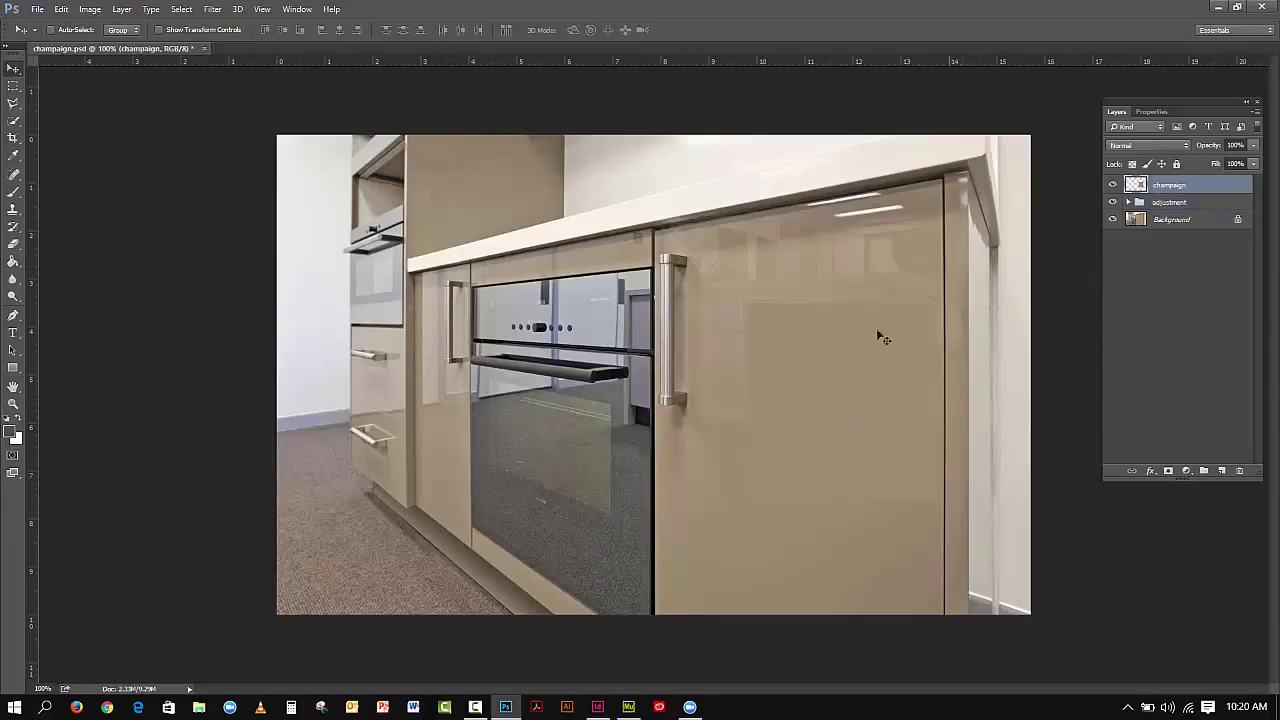
{"action": "left_click_drag", "start_coordinate": [870, 347], "coordinate": [983, 350]}
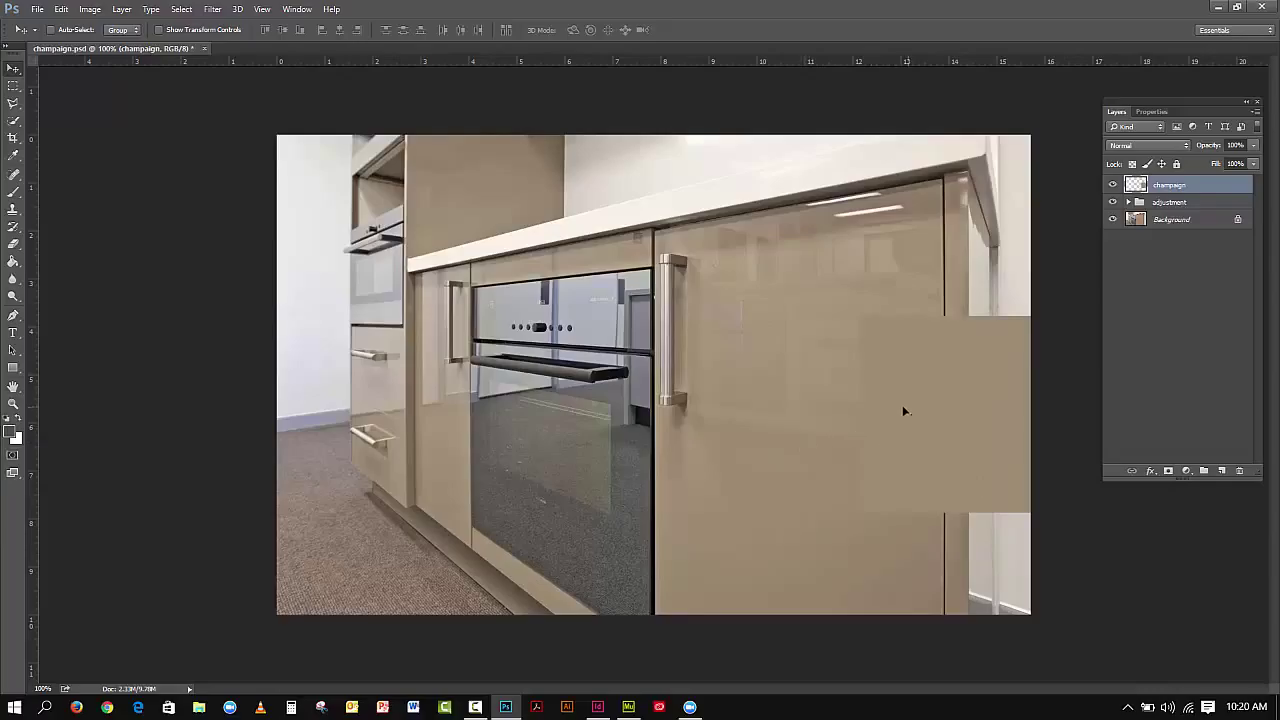
{"action": "left_click_drag", "start_coordinate": [903, 409], "coordinate": [844, 418]}
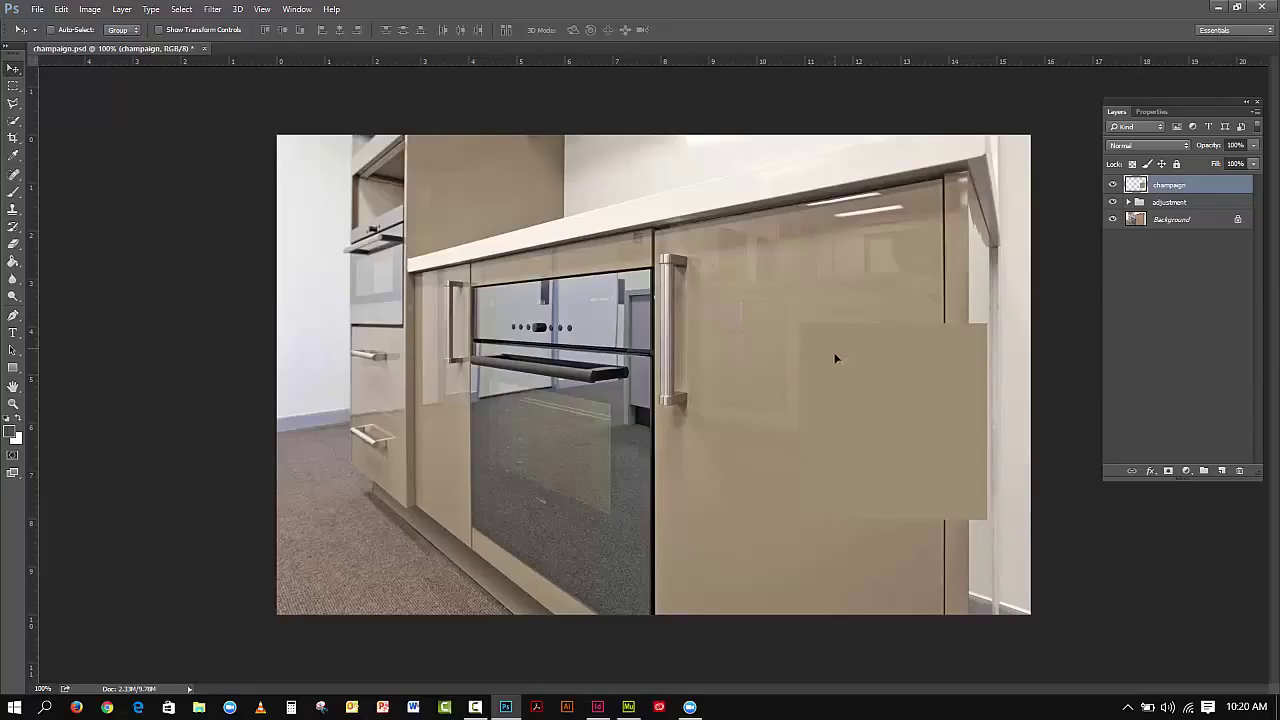
{"action": "left_click_drag", "start_coordinate": [834, 357], "coordinate": [833, 396]}
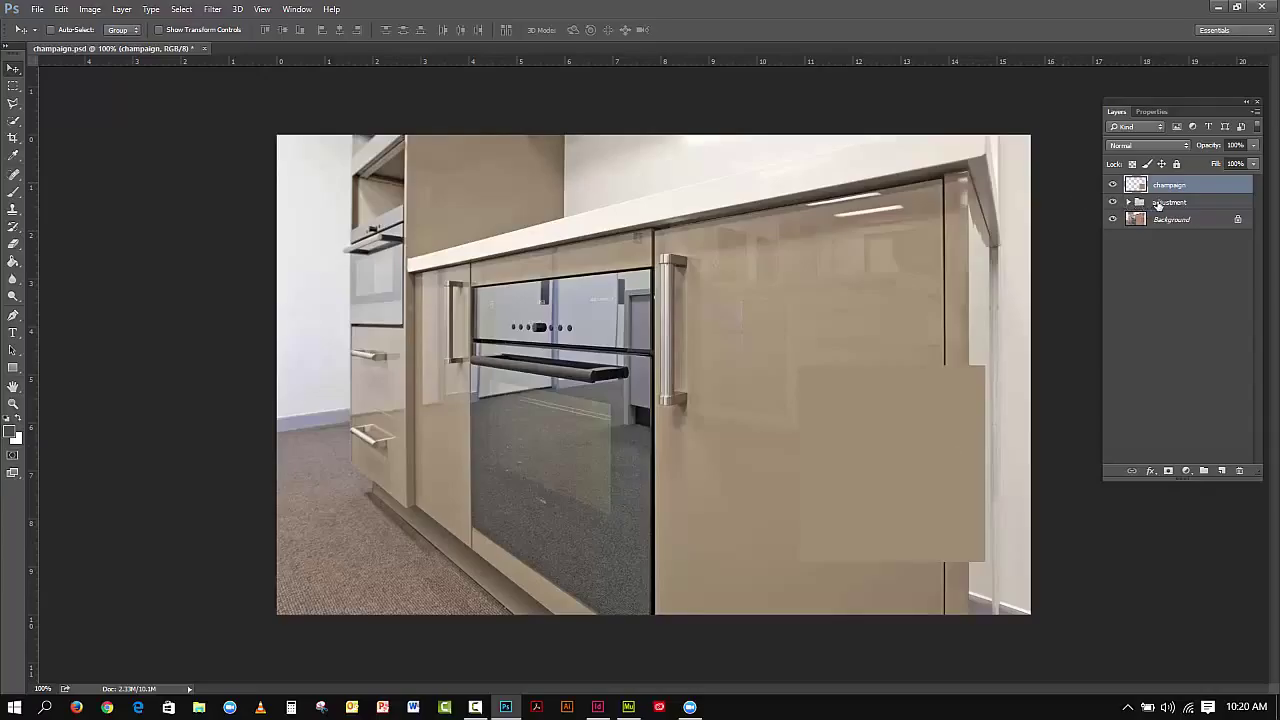
Hide the adjustment group and shift the champaign swatch slightly up and inward on the large cabinet door
{"action": "left_click", "coordinate": [1112, 202]}
{"action": "left_click_drag", "start_coordinate": [914, 420], "coordinate": [882, 391]}
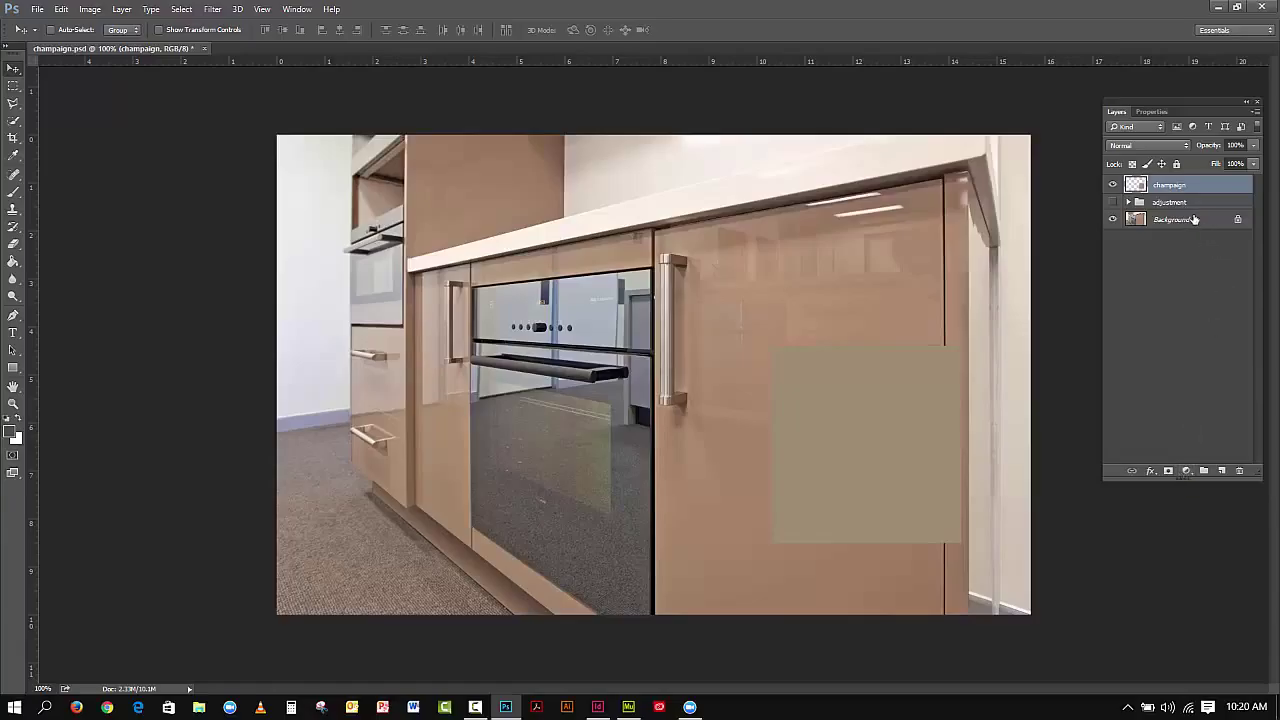
Duplicate the Background layer and rename the copy "adjusted"
{"action": "left_click_drag", "start_coordinate": [1194, 219], "coordinate": [1220, 472]}
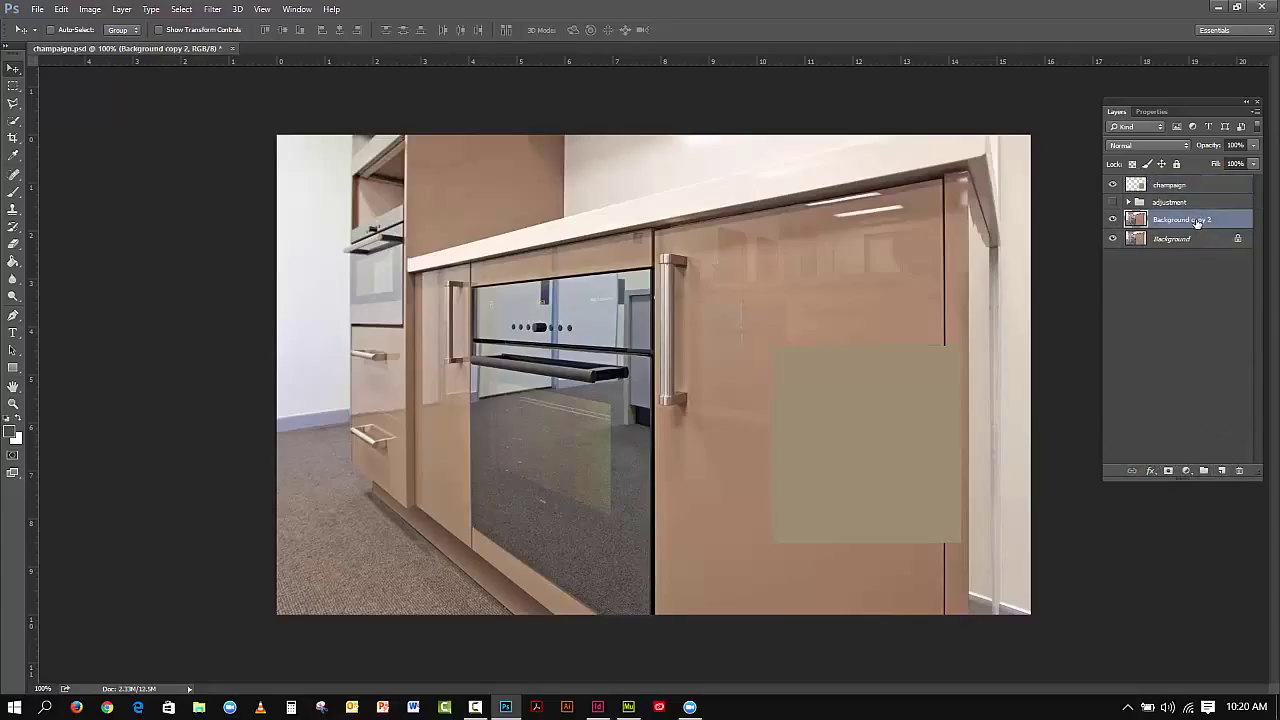
{"action": "double_click", "coordinate": [1197, 221]}
{"action": "type", "text": "adjusted"}
{"action": "left_click", "coordinate": [1213, 316]}
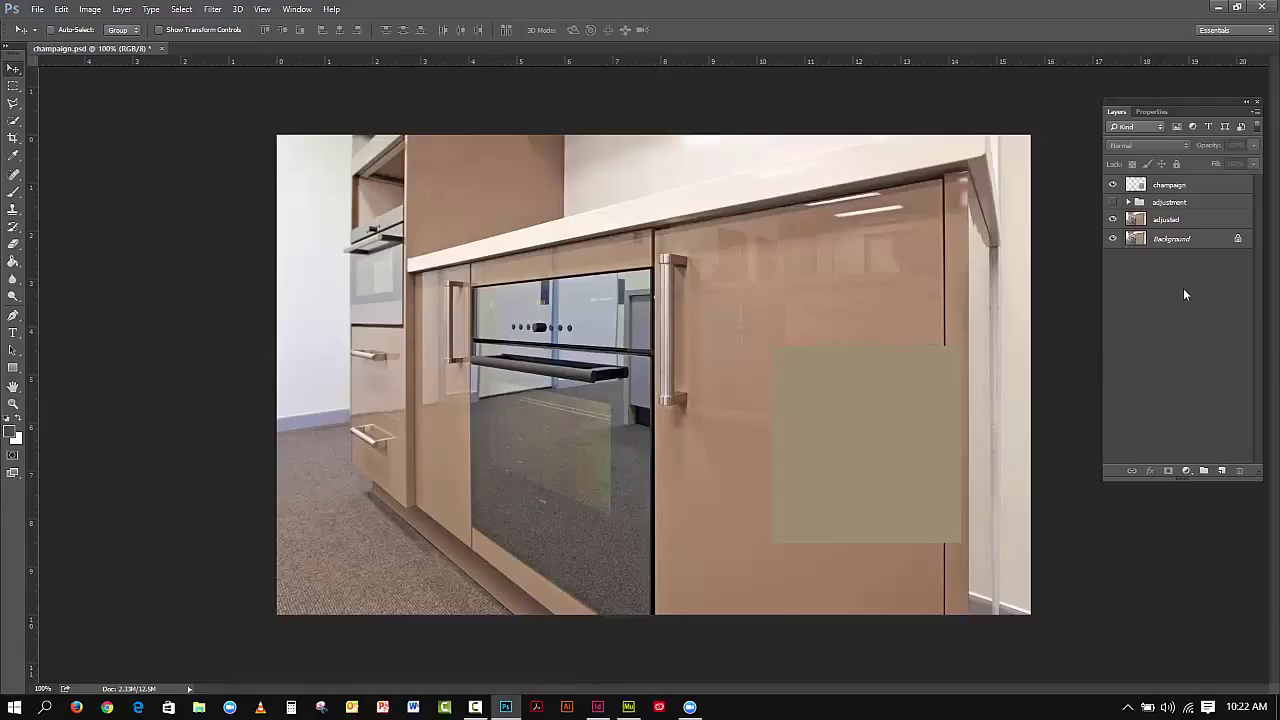
Compare the photo with and without the champaign swatch, and add a Hue/Saturation adjustment layer above the adjusted layer
{"action": "left_click", "coordinate": [1179, 219]}
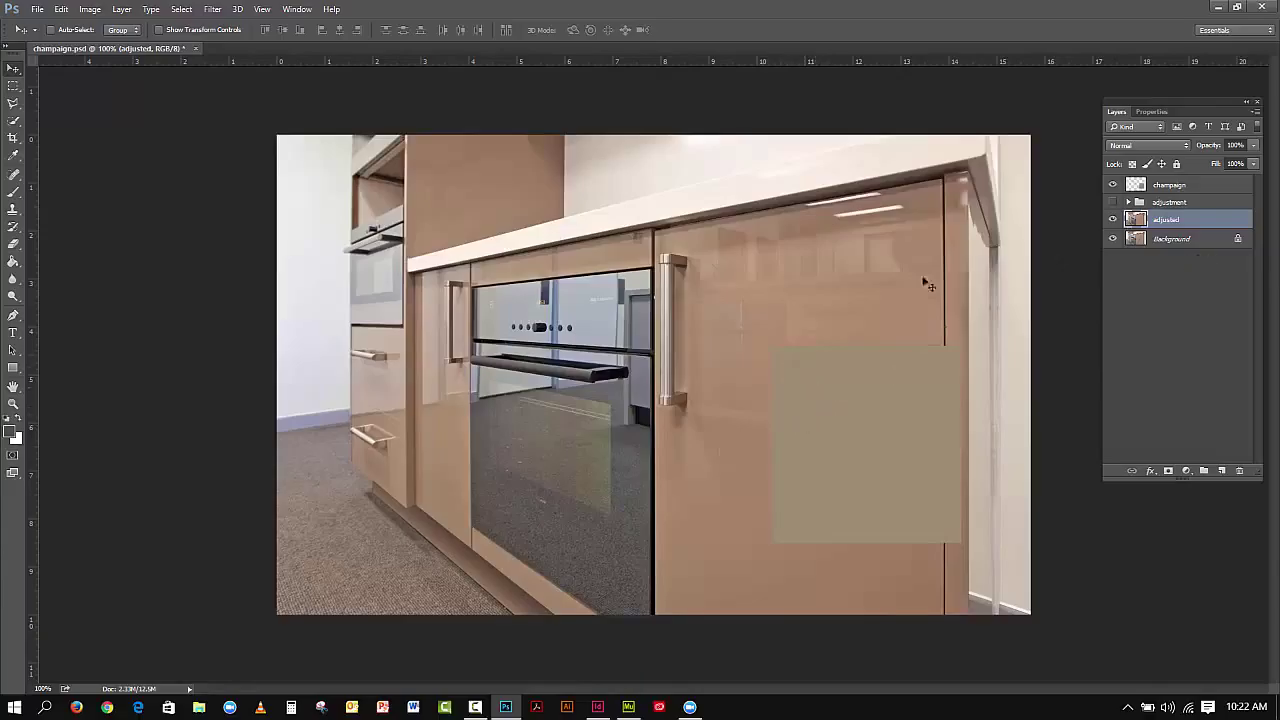
{"action": "left_click", "coordinate": [1113, 185]}
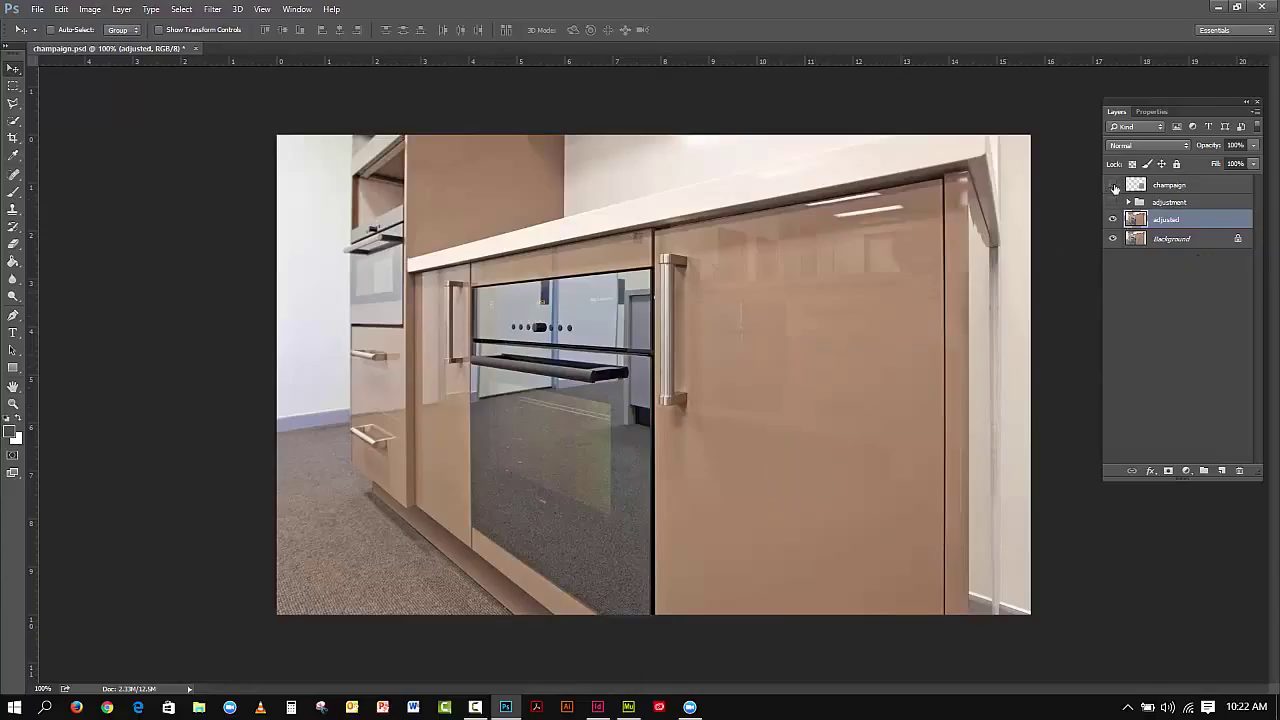
{"action": "left_click", "coordinate": [1113, 185]}
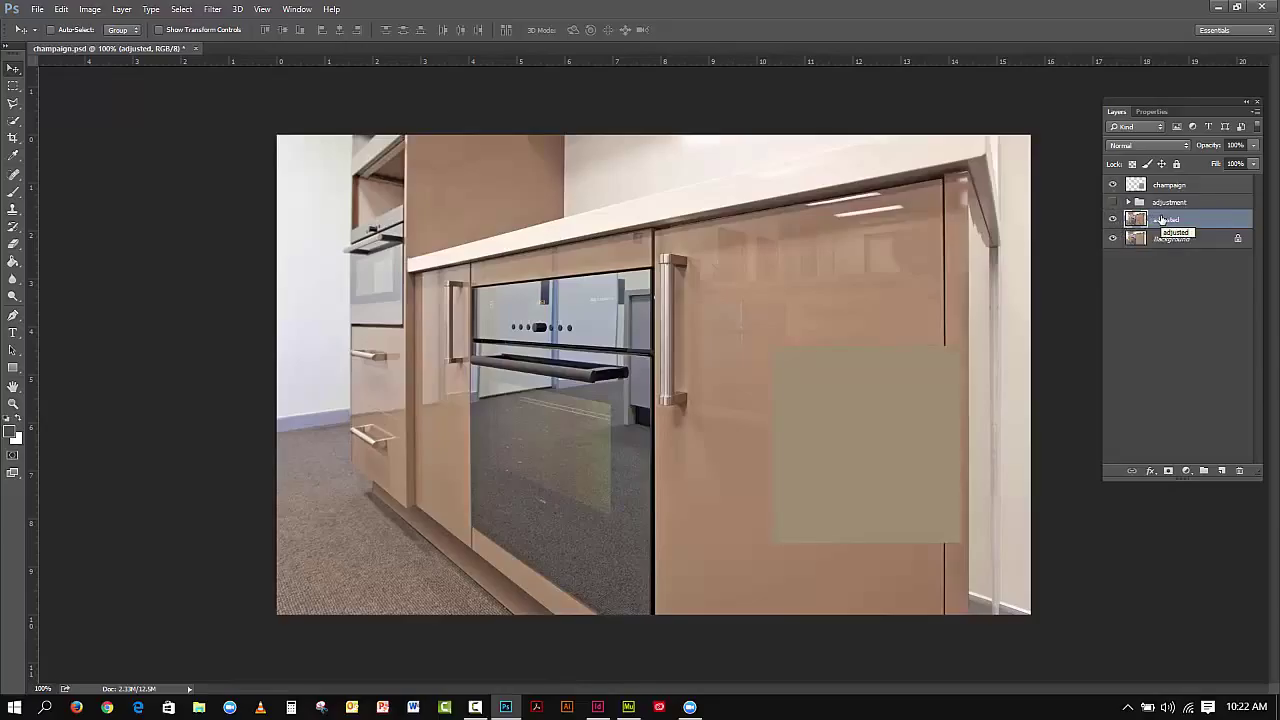
{"action": "left_click", "coordinate": [1187, 472]}
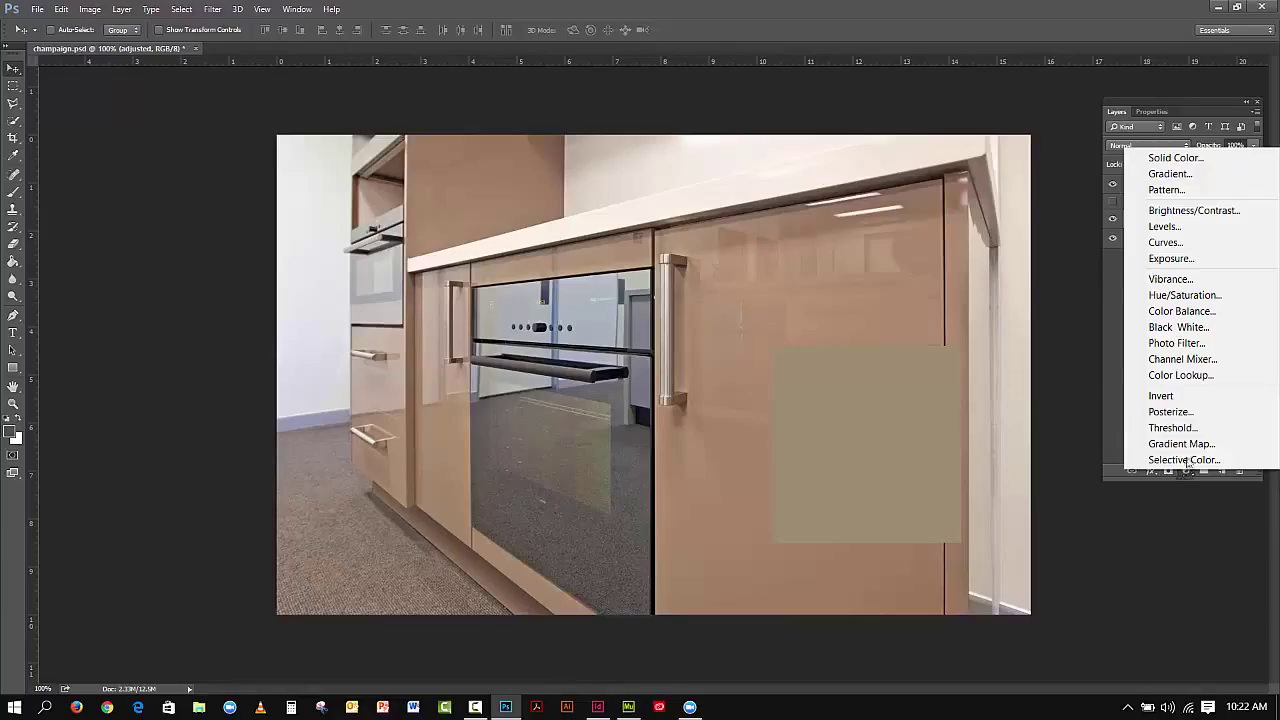
{"action": "left_click", "coordinate": [1185, 295]}
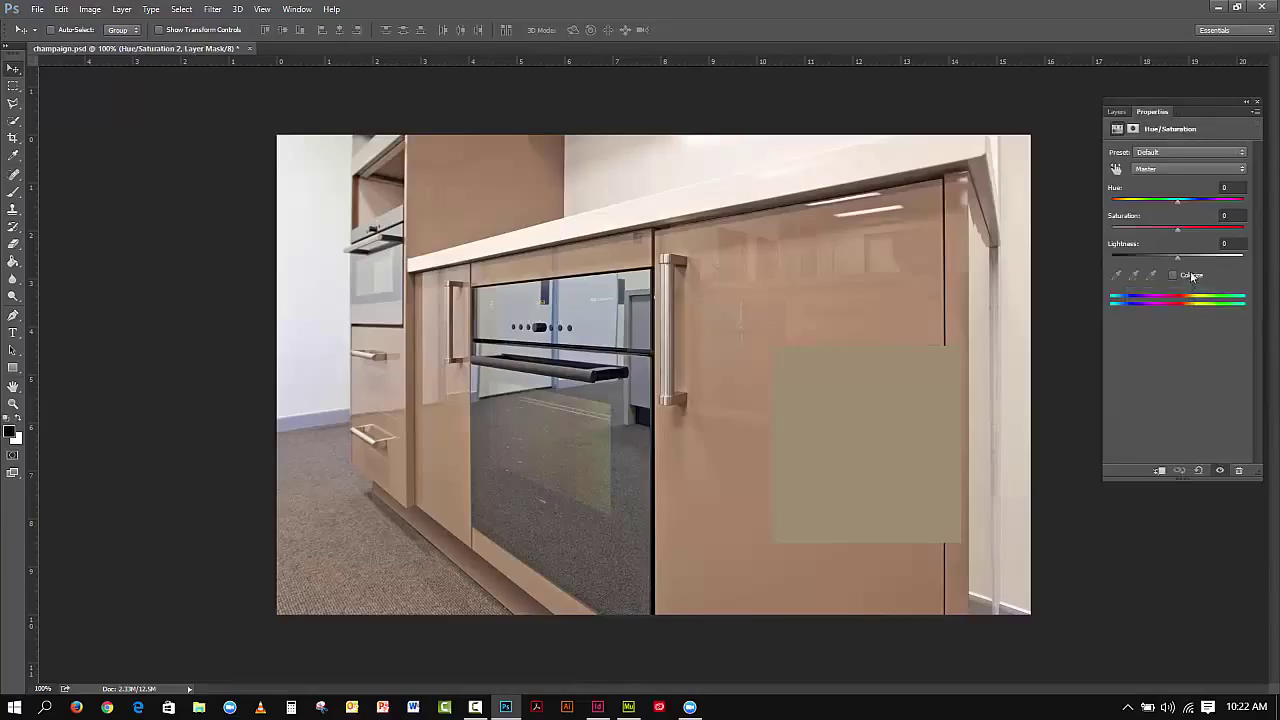
Clip the new Hue/Saturation adjustment layer to the adjusted layer and select its adjustment
{"action": "left_click", "coordinate": [1116, 112]}
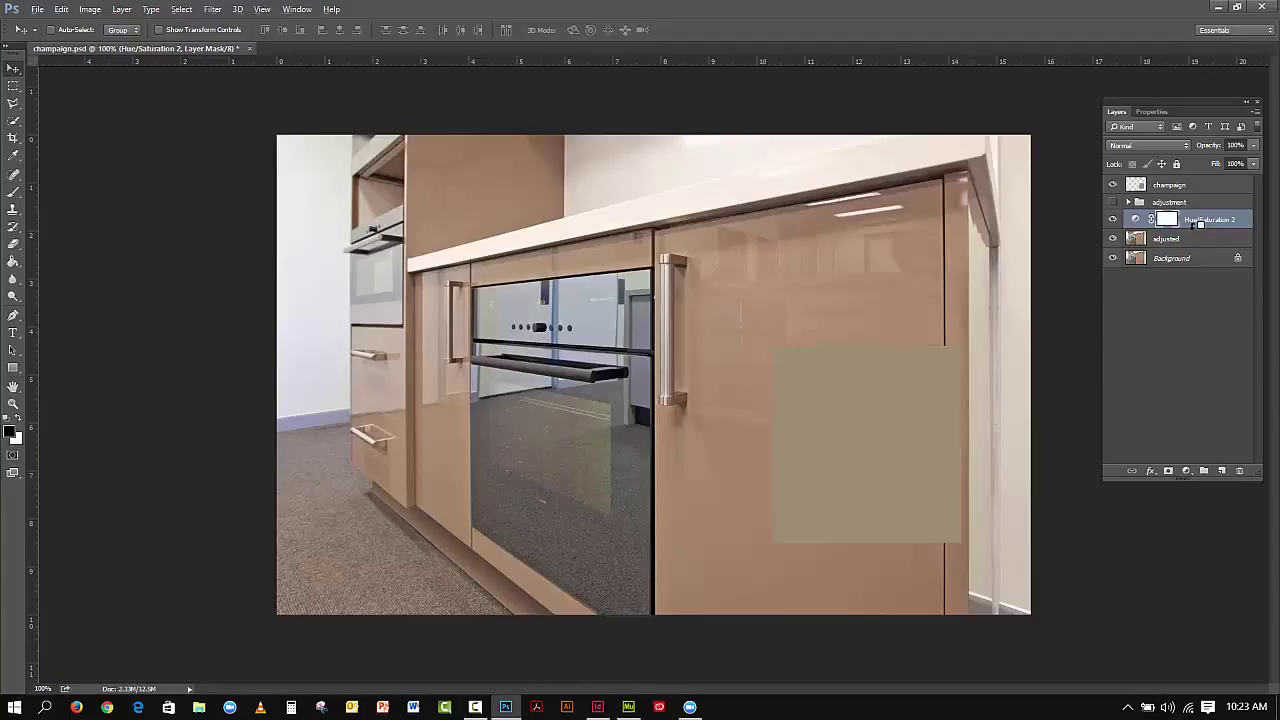
{"action": "key", "text": "alt"}
{"action": "key", "text": "alt"}
{"action": "left_click", "coordinate": [1196, 221], "text": "alt"}
{"action": "left_click", "coordinate": [1146, 220]}
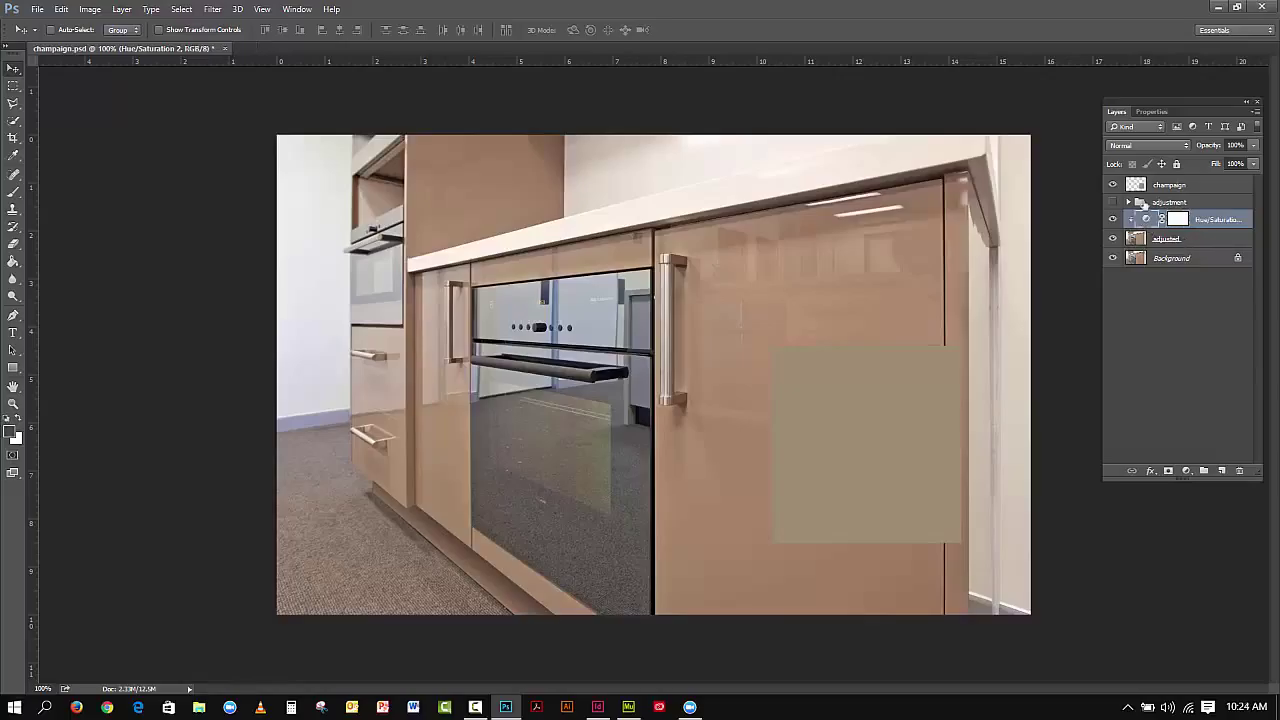
Set the clipped Hue/Saturation adjustment's Master values to Hue +15, Saturation +2 and Lightness -12
{"action": "left_click", "coordinate": [1142, 112]}
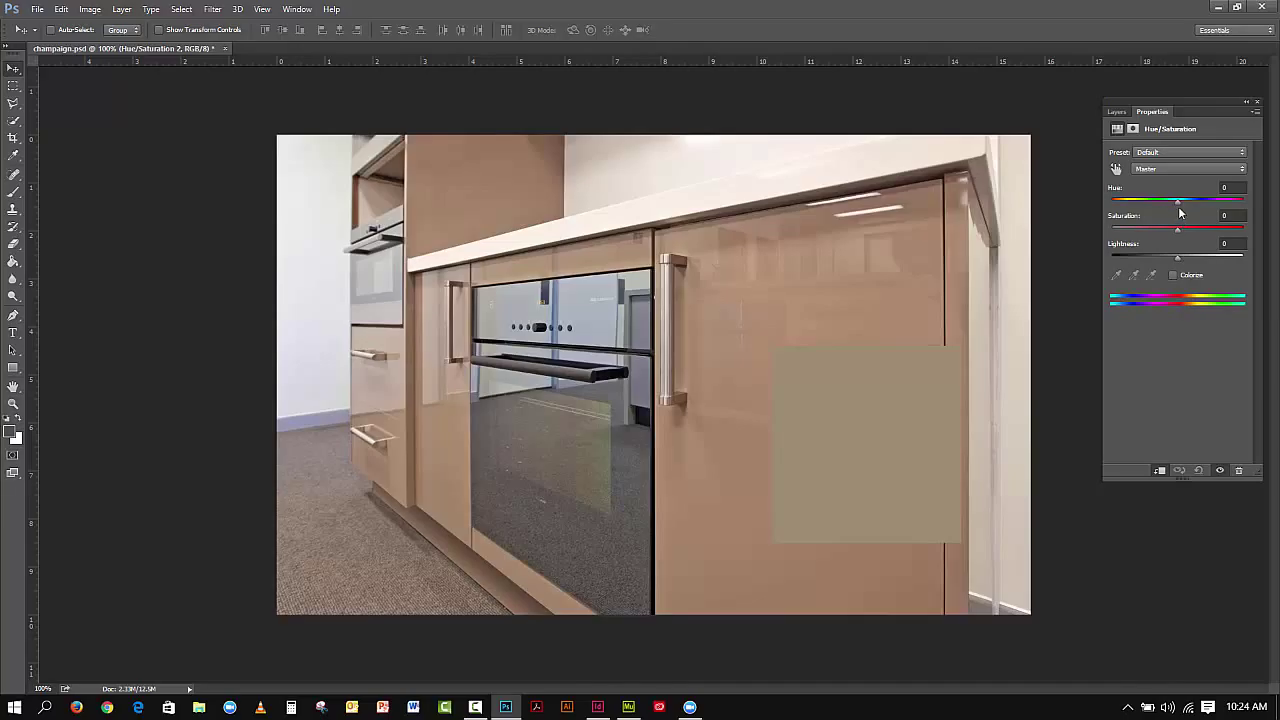
{"action": "mouse_move", "coordinate": [1177, 201]}
{"action": "left_mouse_down"}
{"action": "mouse_move", "coordinate": [1160, 203]}
{"action": "mouse_move", "coordinate": [1205, 213]}
{"action": "mouse_move", "coordinate": [1146, 217]}
{"action": "mouse_move", "coordinate": [1189, 220]}
{"action": "left_mouse_up"}
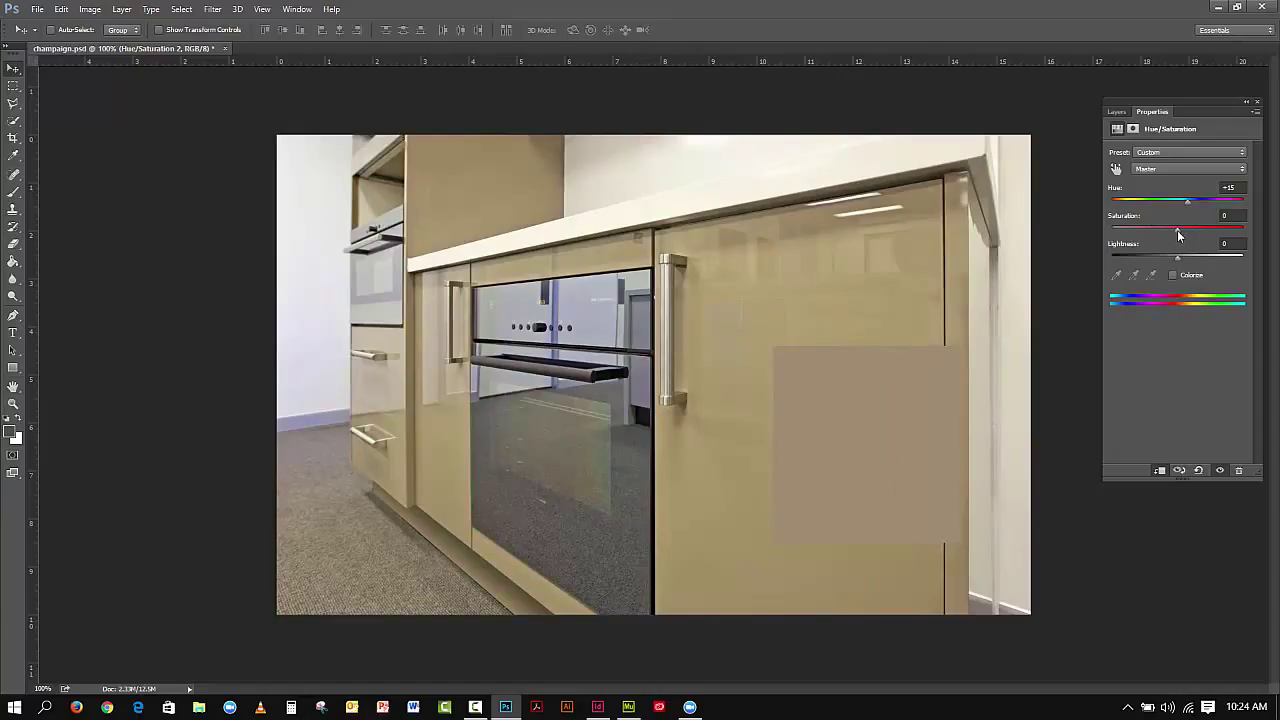
{"action": "left_click_drag", "start_coordinate": [1178, 235], "coordinate": [1218, 238]}
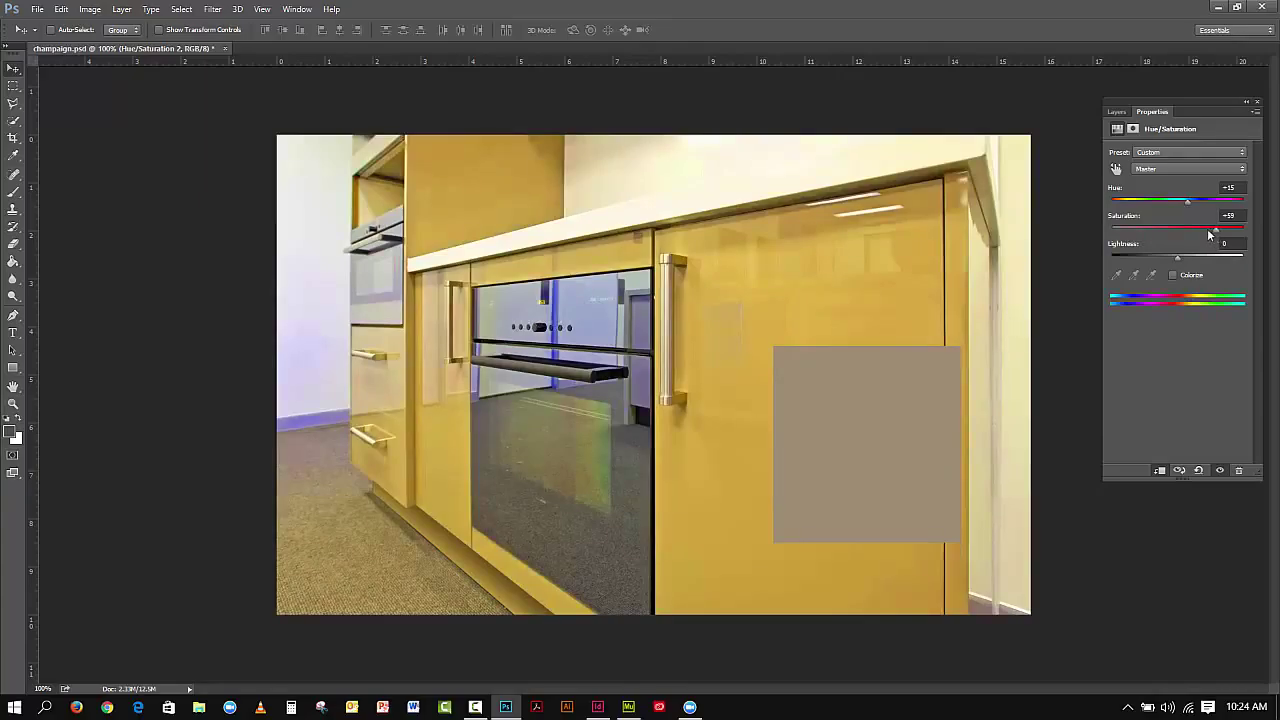
{"action": "left_click_drag", "start_coordinate": [1218, 237], "coordinate": [1180, 234]}
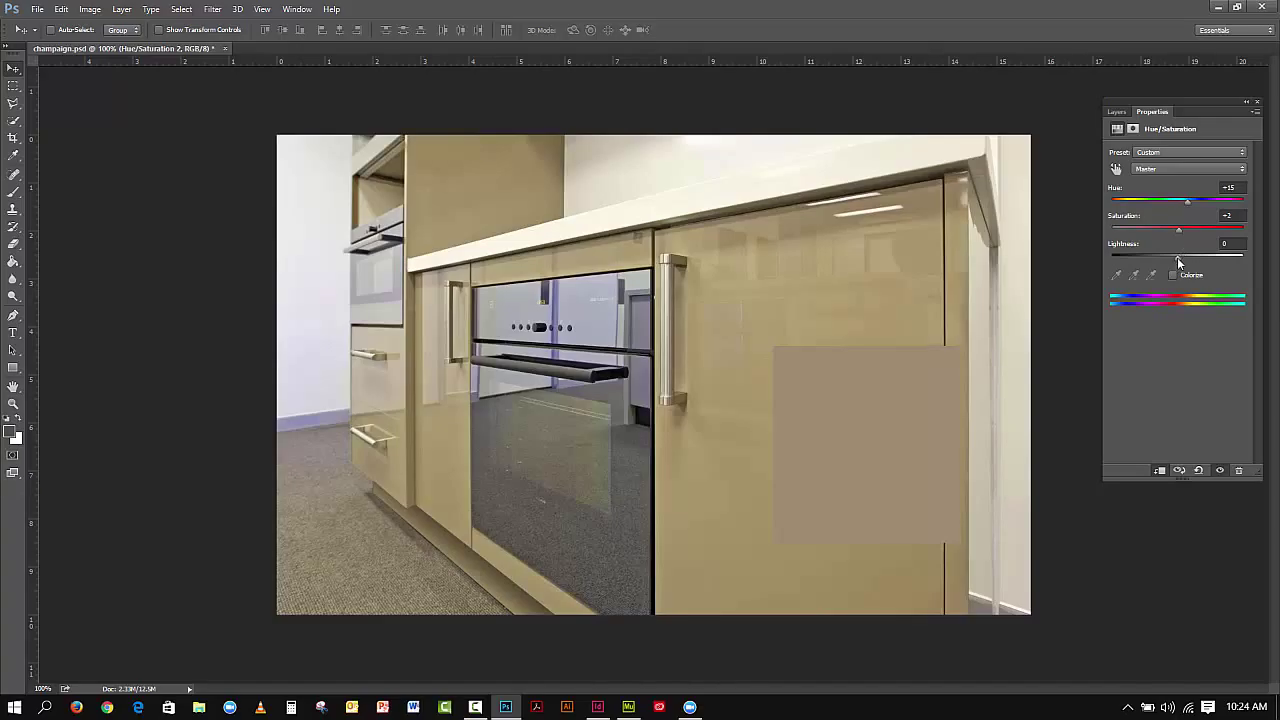
{"action": "mouse_move", "coordinate": [1177, 257]}
{"action": "left_mouse_down"}
{"action": "mouse_move", "coordinate": [1198, 258]}
{"action": "mouse_move", "coordinate": [1169, 262]}
{"action": "left_mouse_up"}
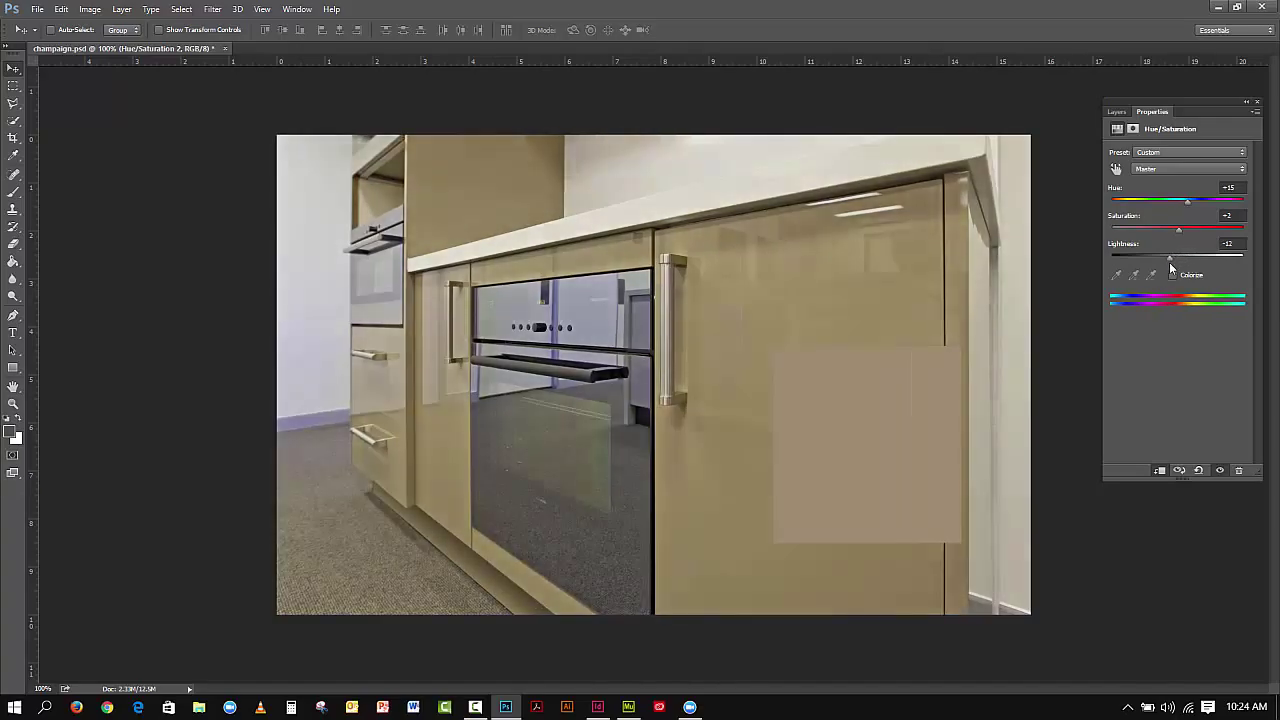
Try Hue -35, Saturation -63 and Lightness -7 for the Master range of the clipped Hue/Saturation adjustment
{"action": "left_click", "coordinate": [1156, 169]}
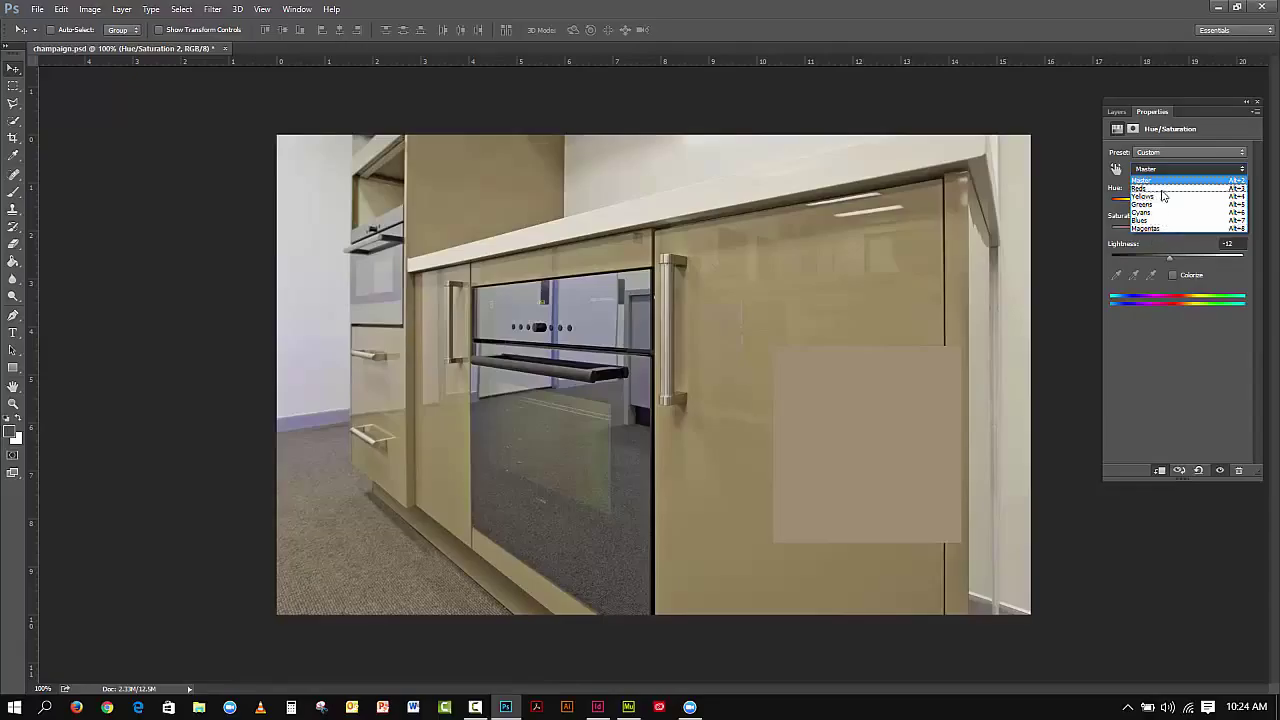
{"action": "left_click", "coordinate": [1168, 347]}
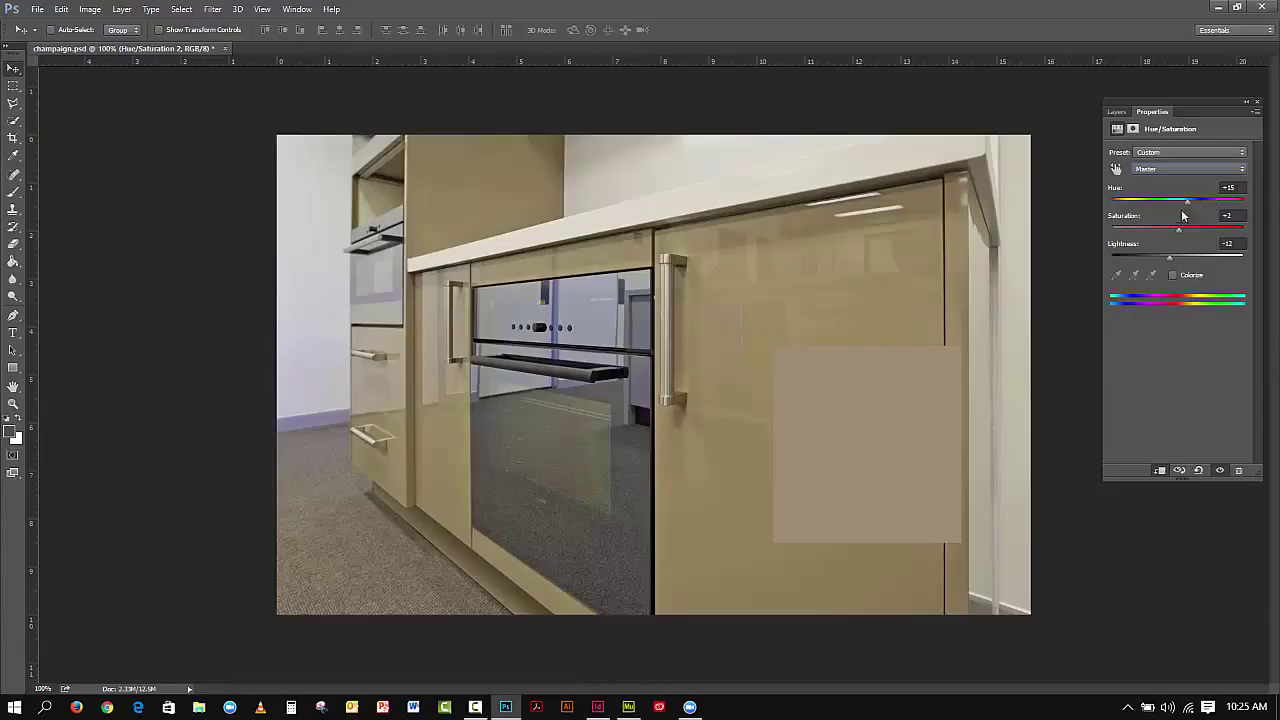
{"action": "left_click_drag", "start_coordinate": [1190, 205], "coordinate": [1137, 234]}
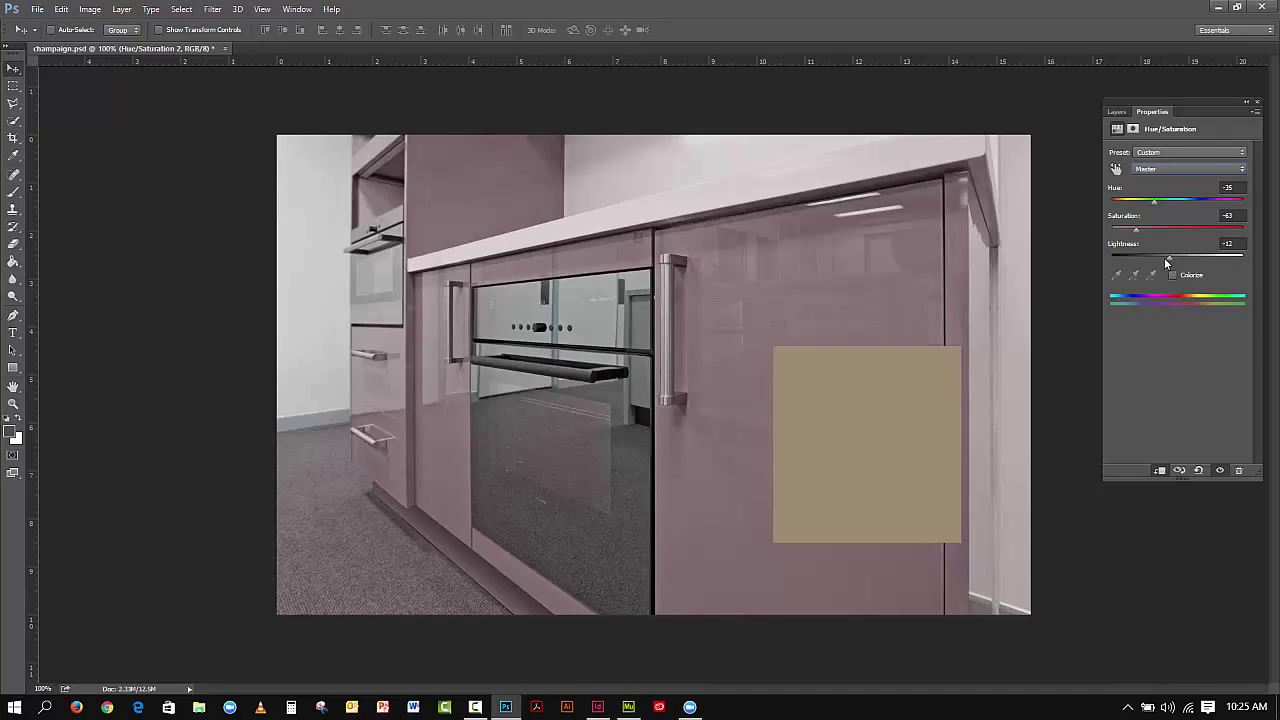
{"action": "mouse_move", "coordinate": [1164, 257]}
{"action": "left_mouse_down"}
{"action": "mouse_move", "coordinate": [1146, 257]}
{"action": "mouse_move", "coordinate": [1172, 260]}
{"action": "left_mouse_up"}
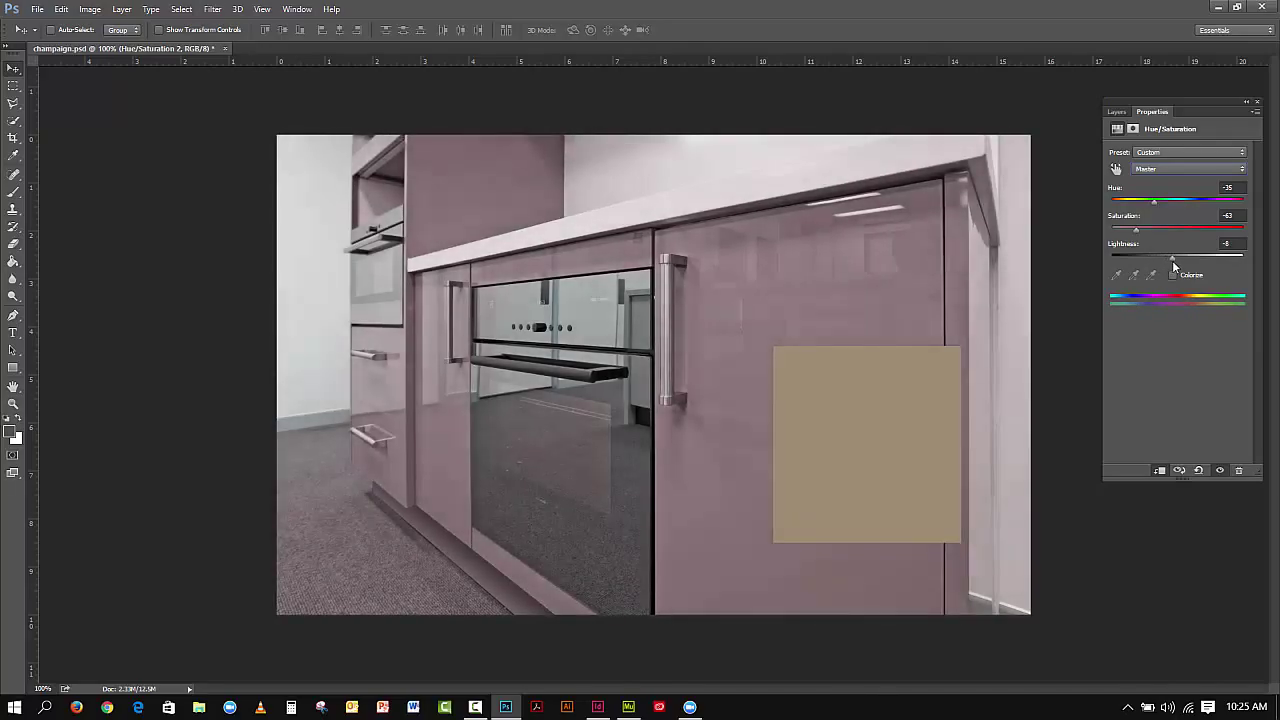
{"action": "left_click", "coordinate": [1157, 169]}
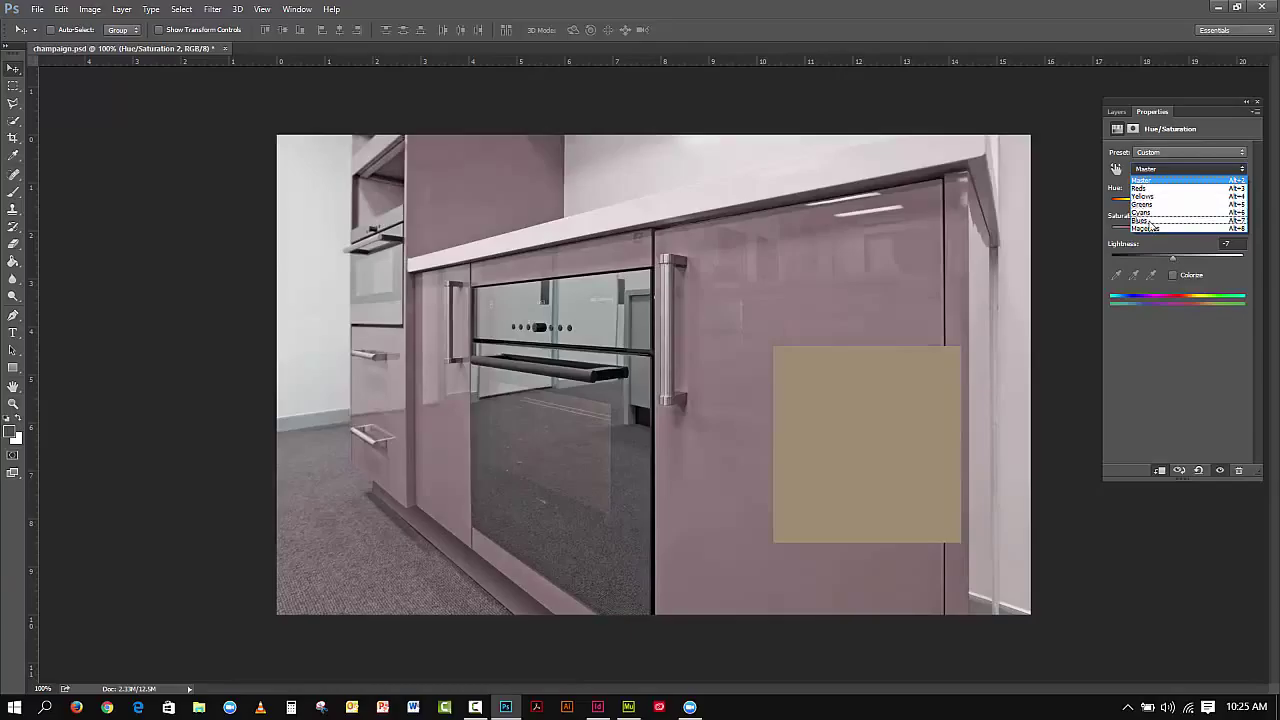
{"action": "left_click", "coordinate": [1160, 174]}
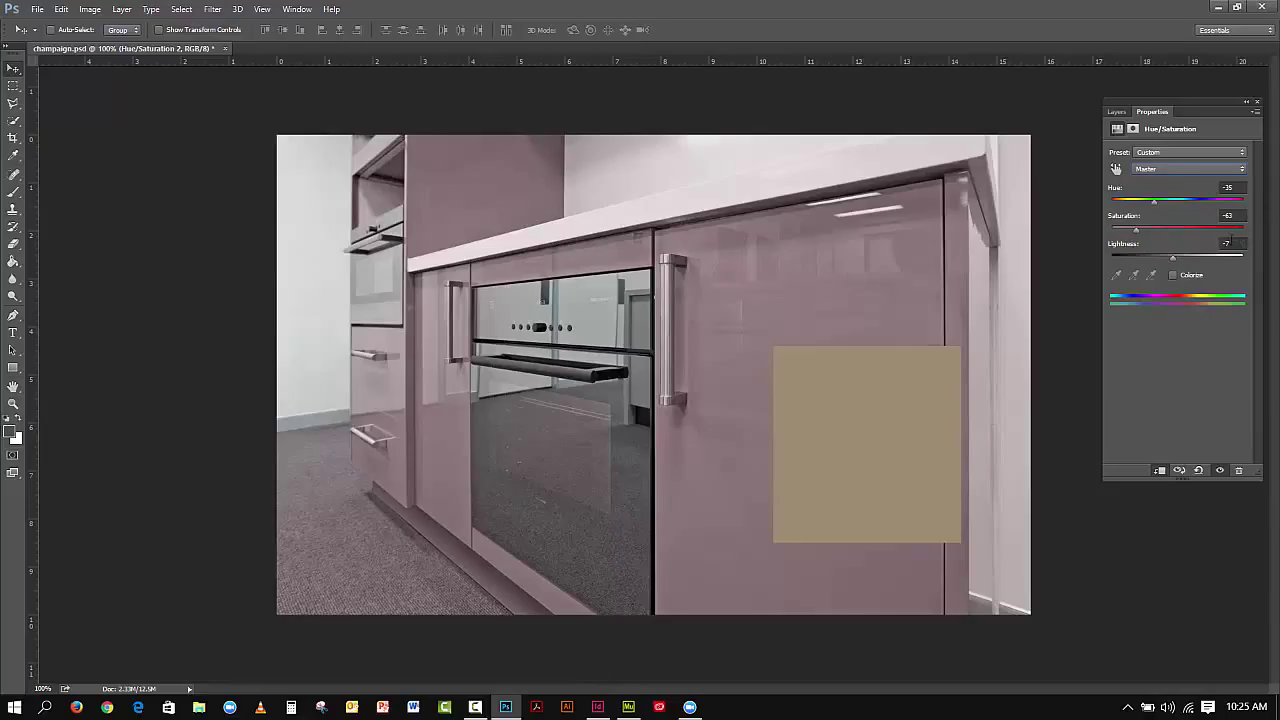
Set the clipped Hue/Saturation adjustment's Master values to Hue +8, Saturation -30 and Lightness +2
{"action": "left_click", "coordinate": [1226, 187]}
{"action": "type", "text": "-8"}
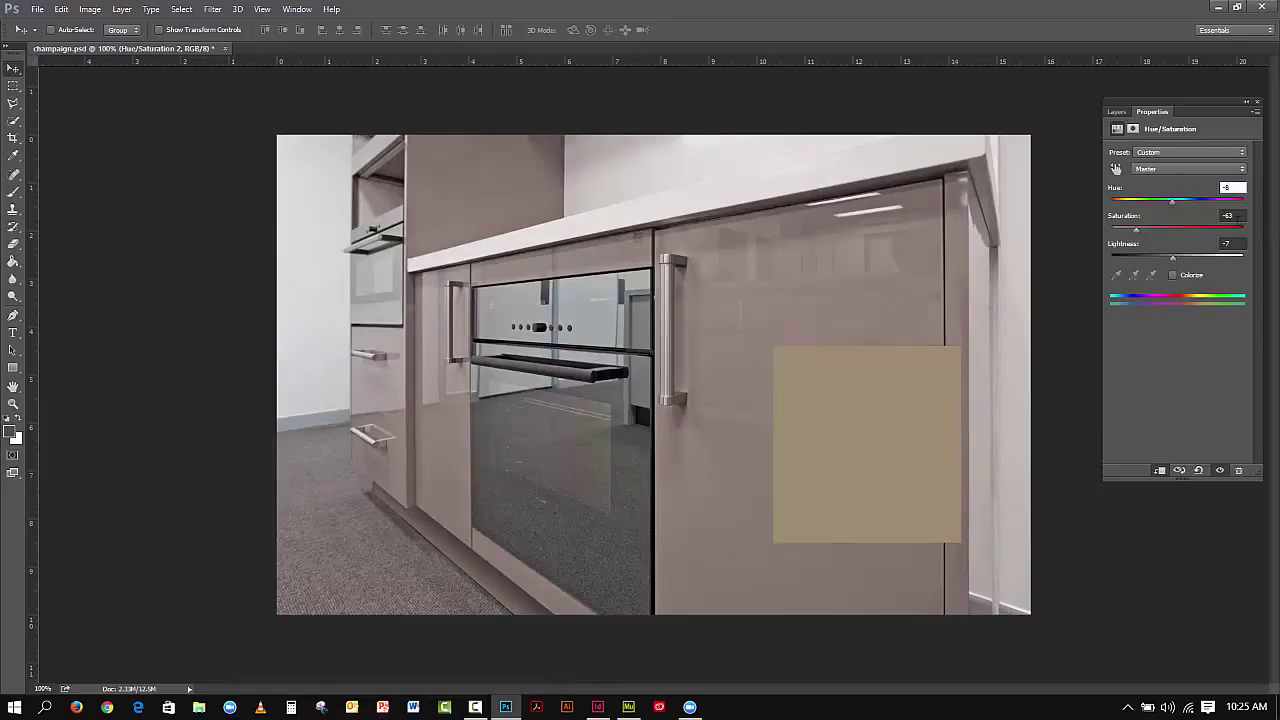
{"action": "left_click_drag", "start_coordinate": [1236, 217], "coordinate": [1223, 216]}
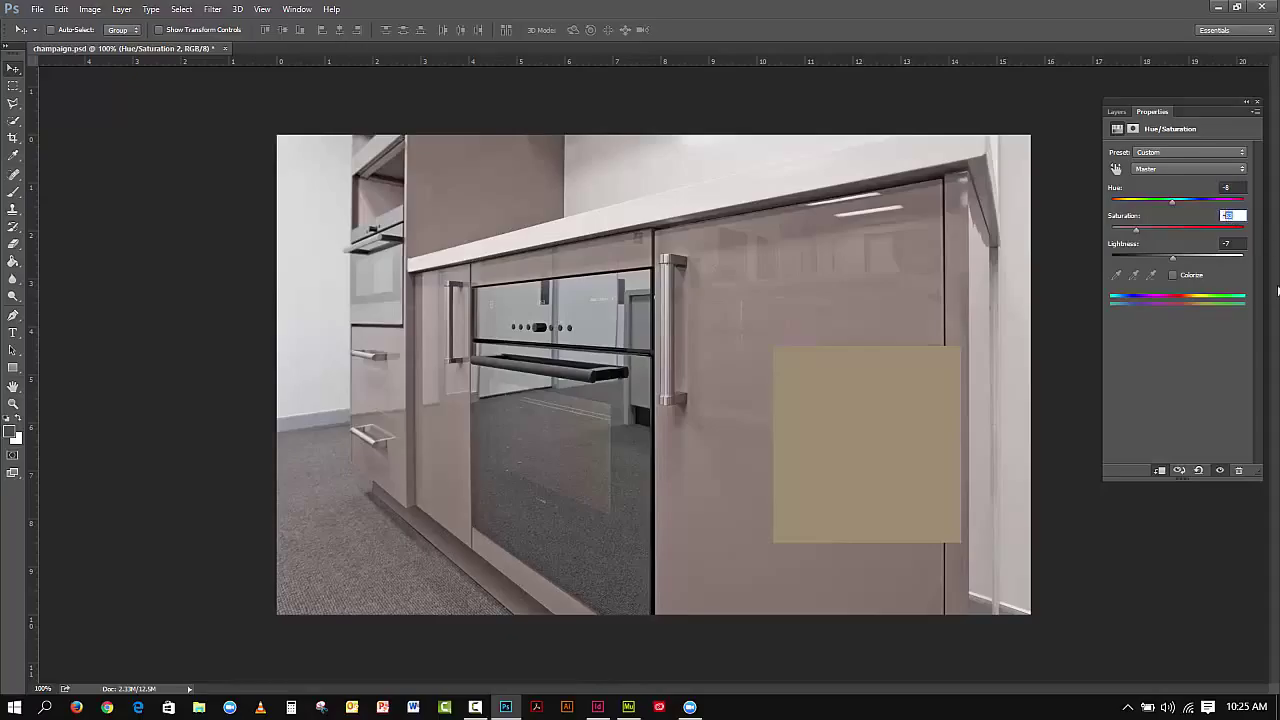
{"action": "type", "text": "-3"}
{"action": "left_click", "coordinate": [1228, 244]}
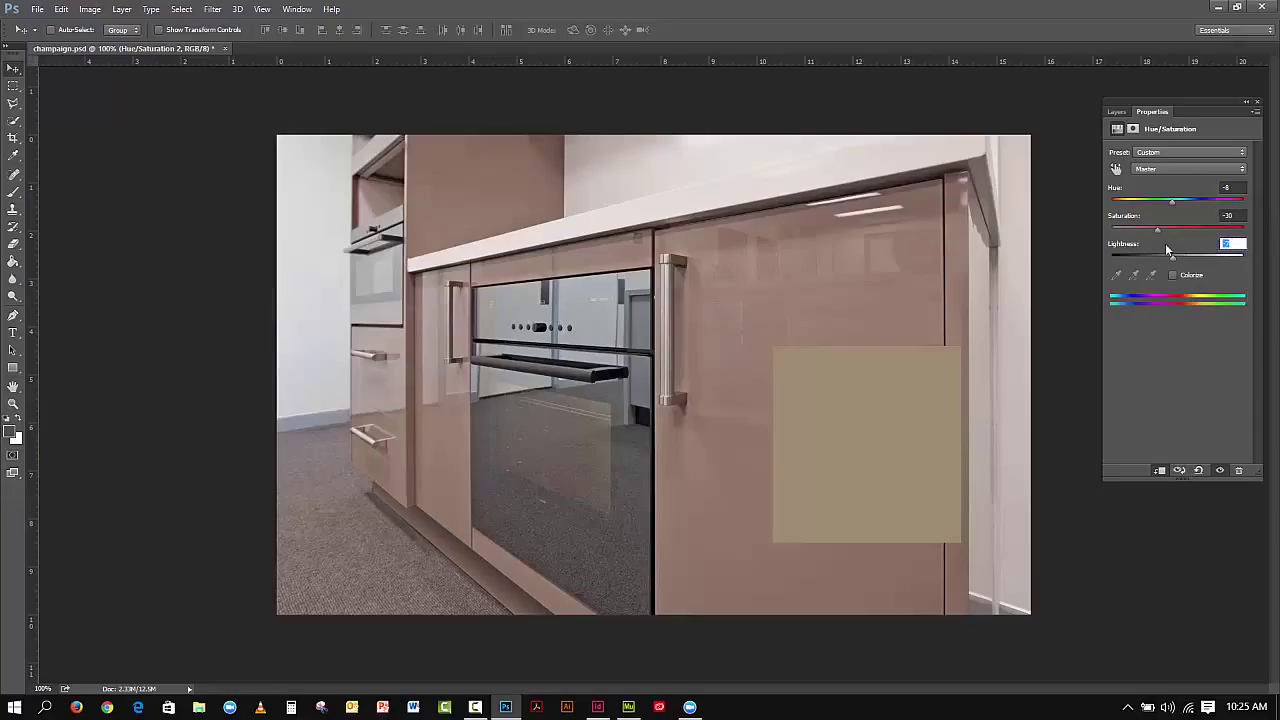
{"action": "type", "text": "2"}
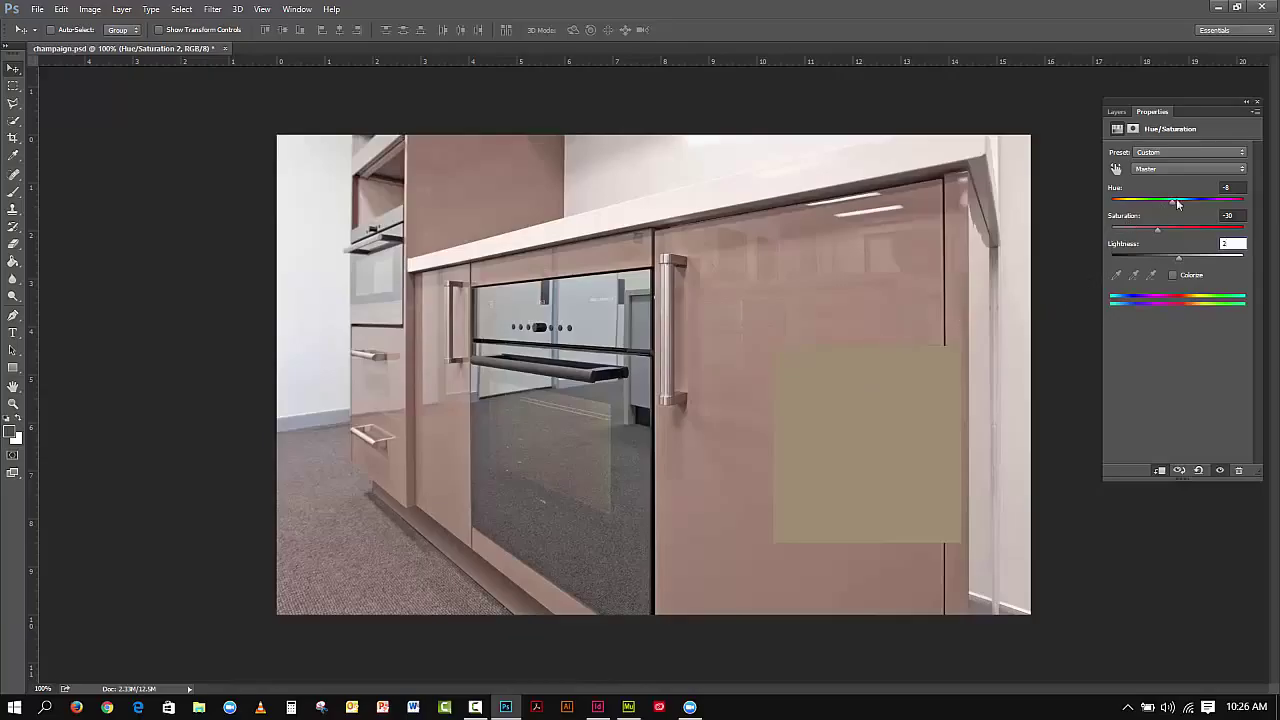
{"action": "left_click_drag", "start_coordinate": [1172, 203], "coordinate": [1184, 203]}
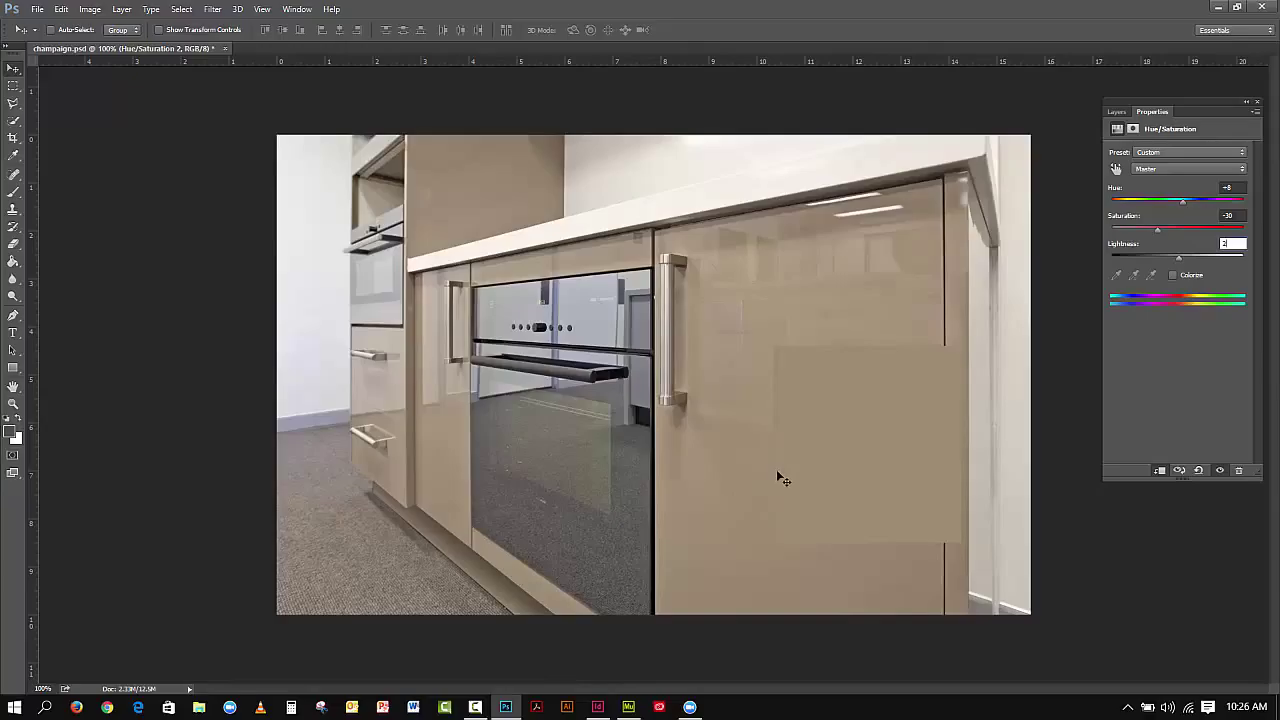
Compare the cabinet doors with and without the clipped Hue/Saturation adjustment
{"action": "left_click", "coordinate": [1116, 112]}
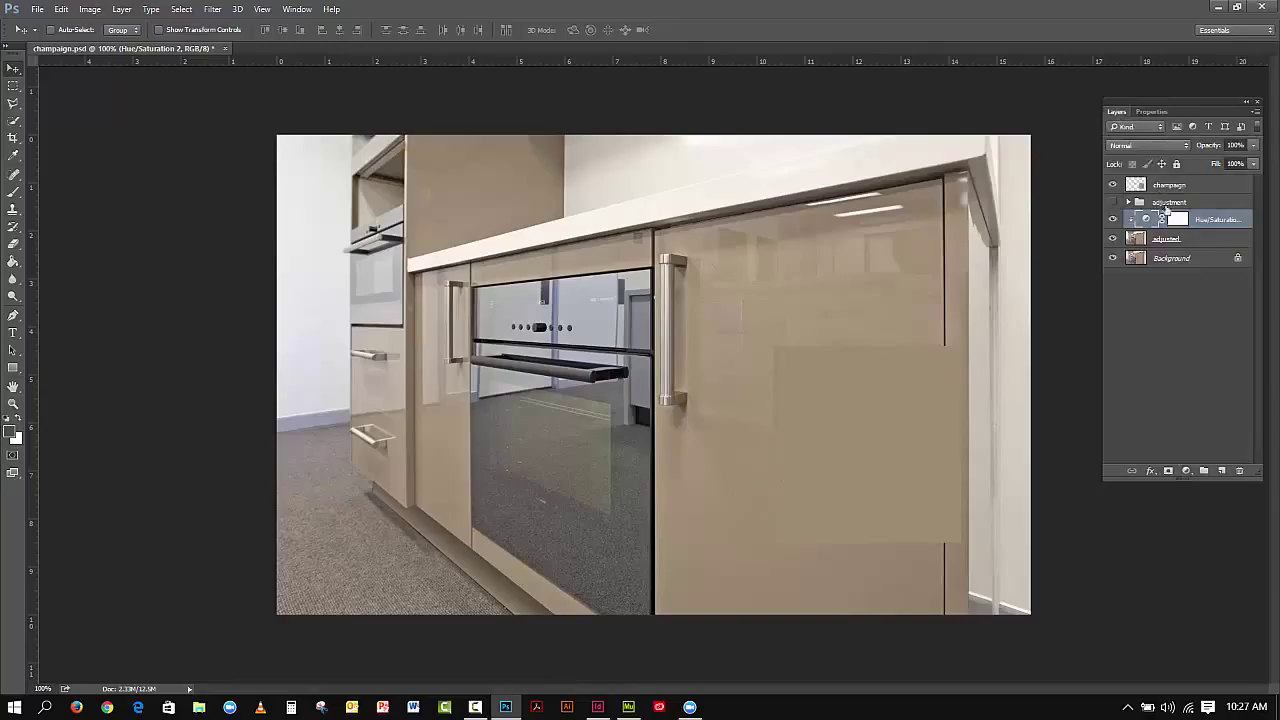
{"action": "left_click", "coordinate": [1113, 222]}
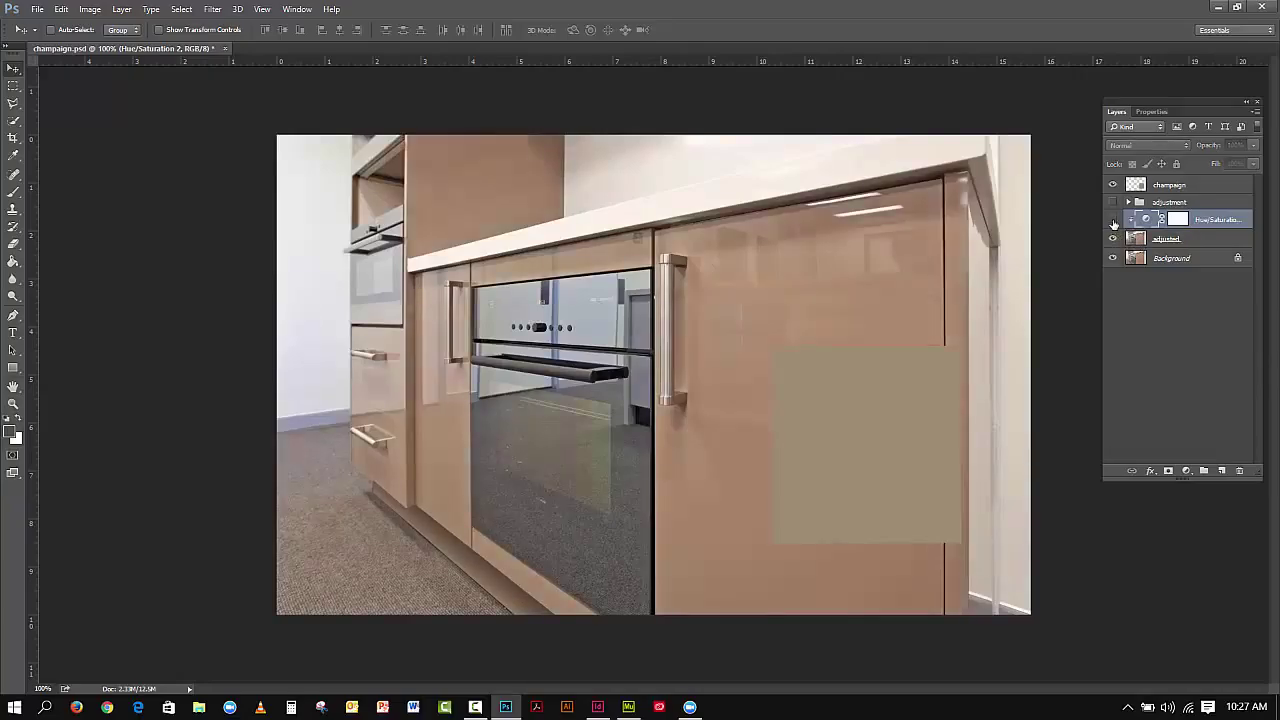
{"action": "left_click", "coordinate": [1113, 221]}
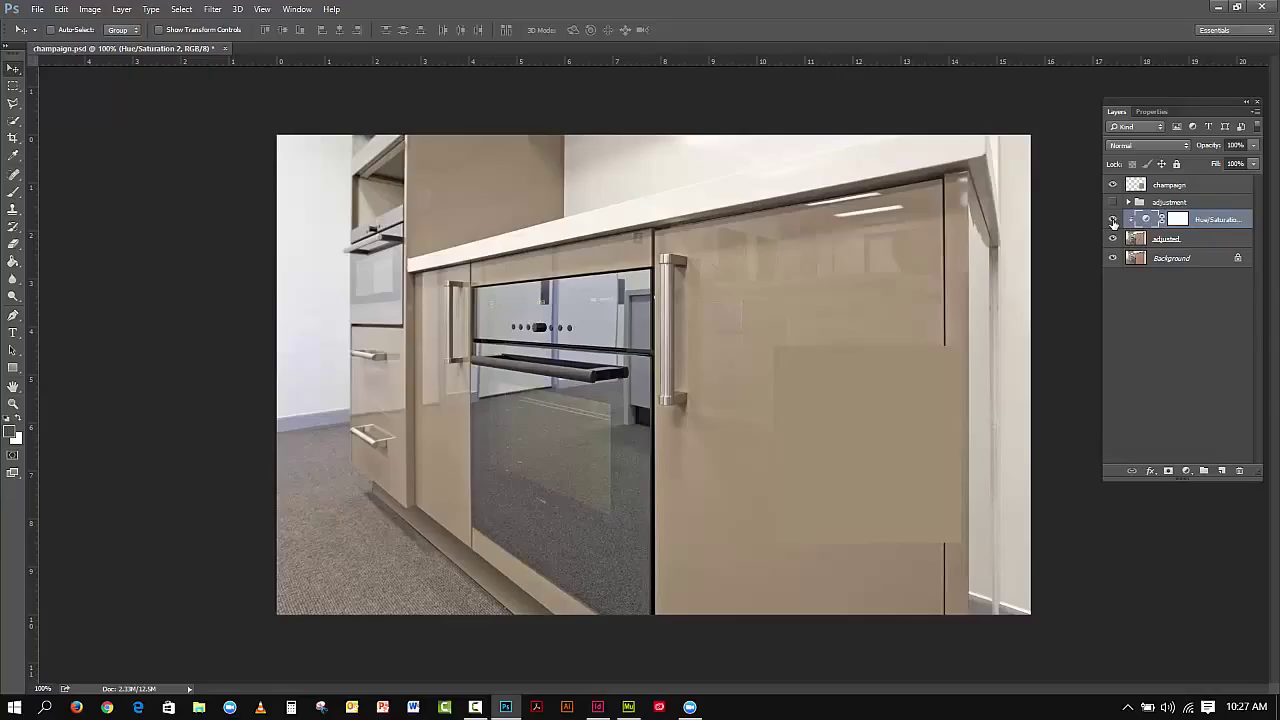
{"action": "left_click", "coordinate": [1113, 222]}
{"action": "left_click", "coordinate": [1113, 222]}
Add a Brightness/Contrast adjustment layer above the Hue/Saturation layer and clip it to the adjusted layer
{"action": "left_click", "coordinate": [1187, 470]}
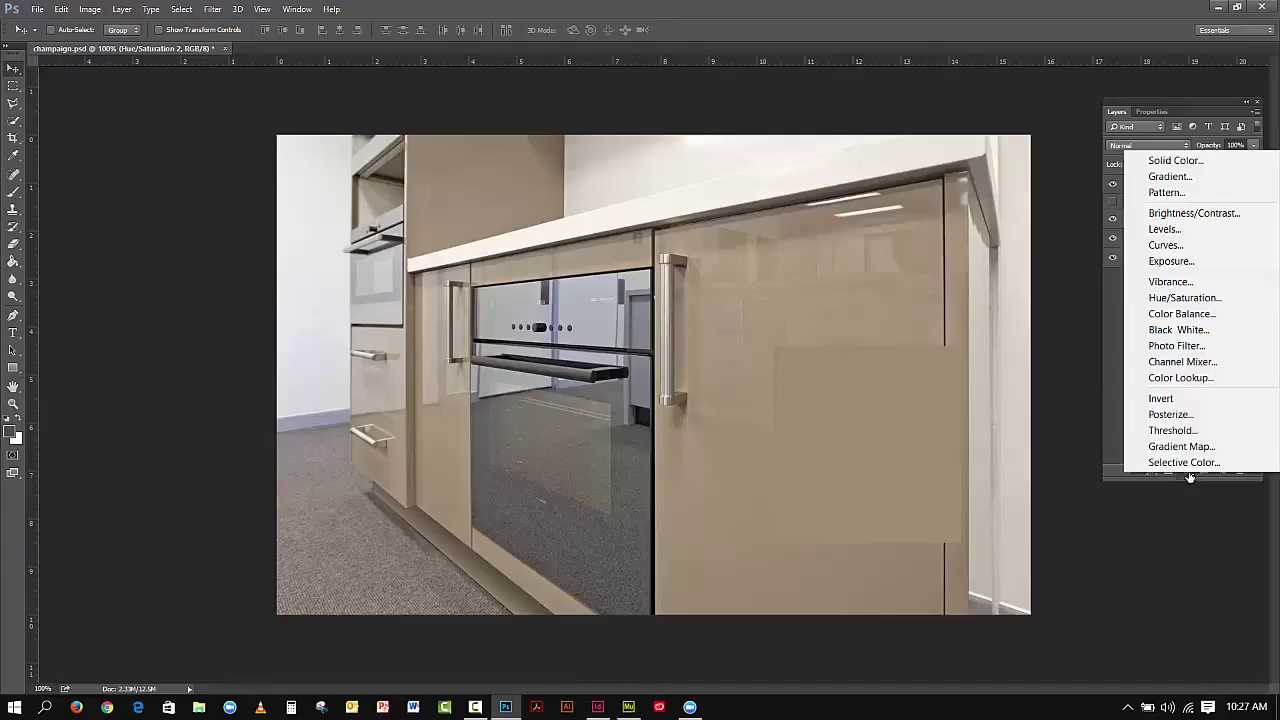
{"action": "left_click", "coordinate": [1178, 214]}
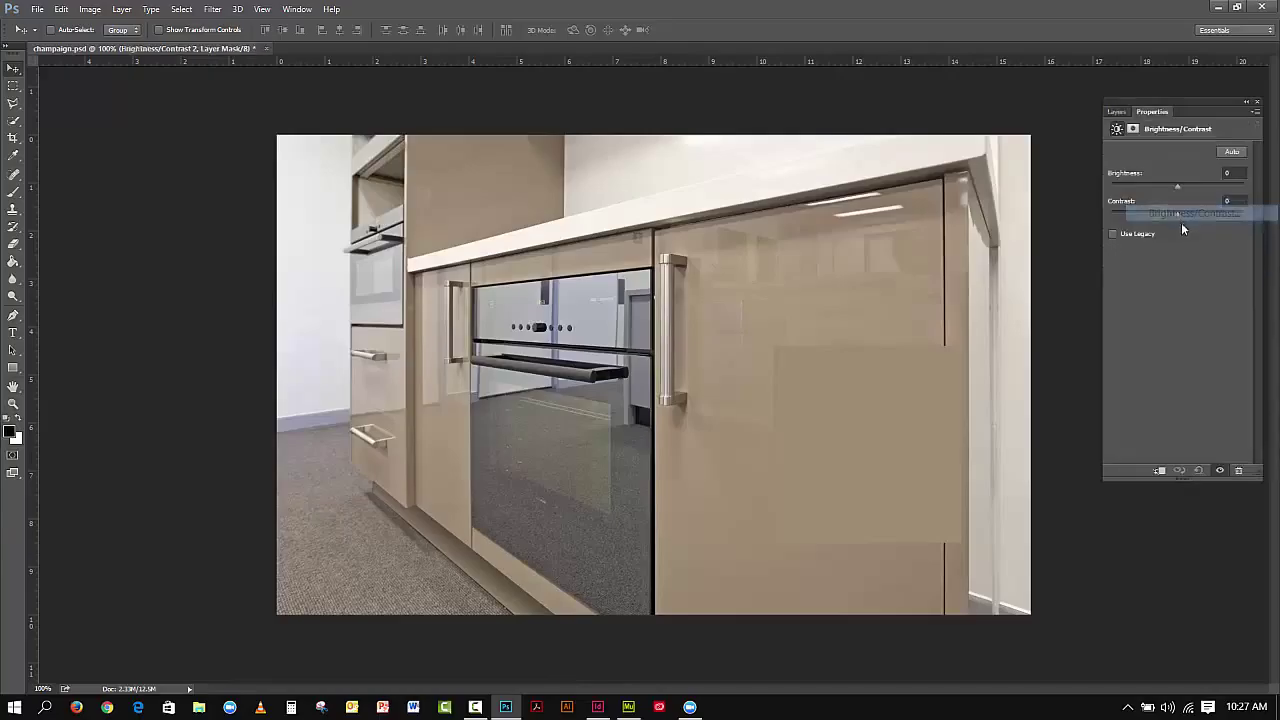
{"action": "left_click", "coordinate": [1117, 112]}
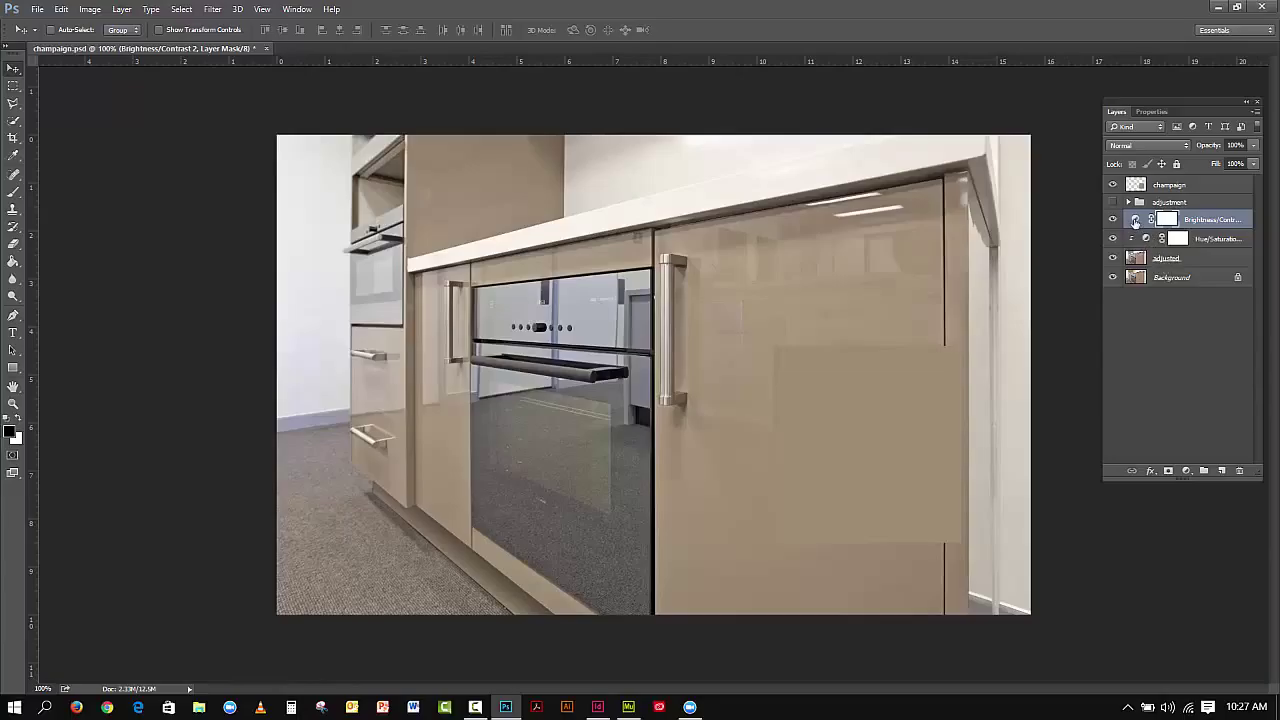
{"action": "left_click", "coordinate": [1213, 222], "text": "alt"}
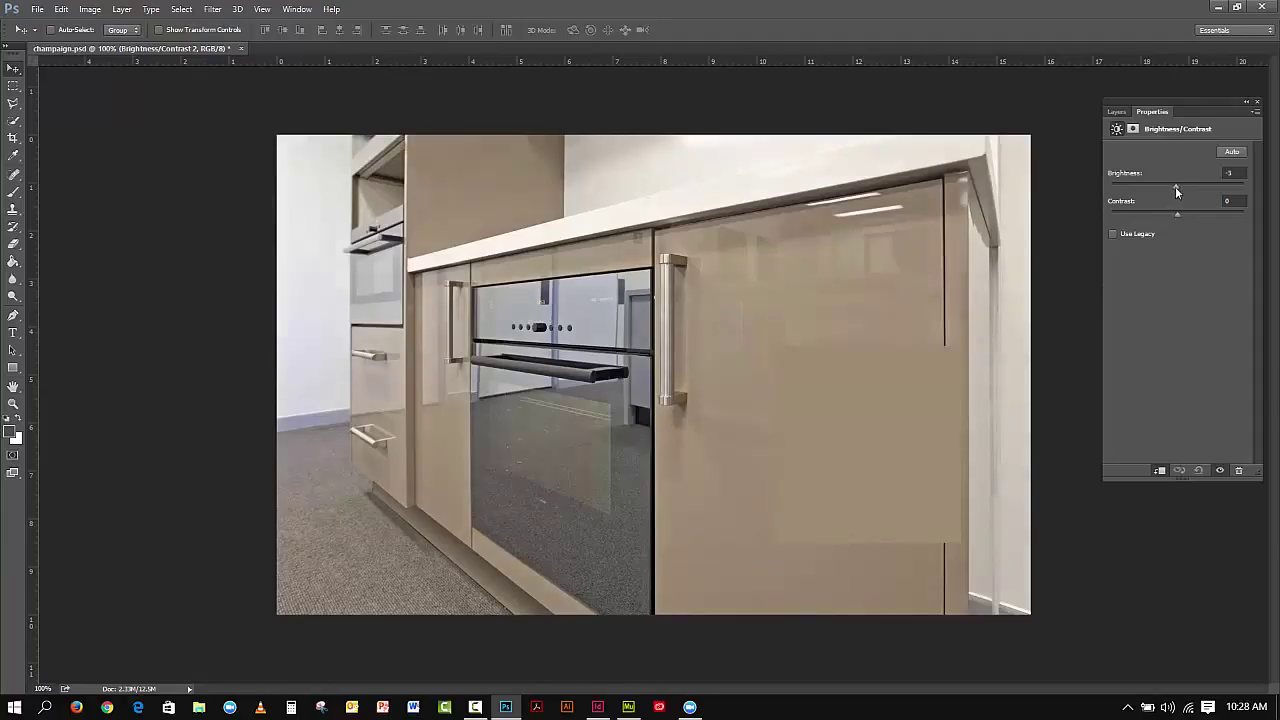
Set the clipped Brightness/Contrast adjustment to Brightness -2 and Contrast 8
{"action": "left_click_drag", "start_coordinate": [1176, 186], "coordinate": [1163, 188]}
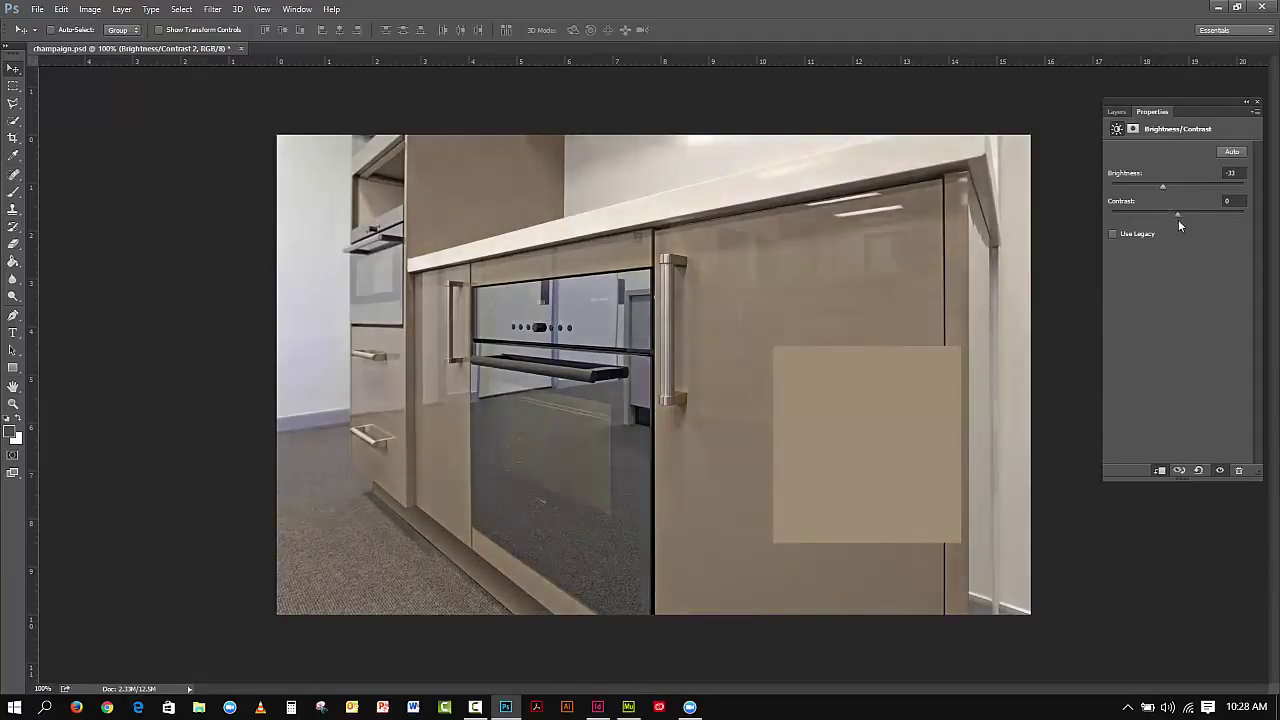
{"action": "mouse_move", "coordinate": [1178, 212]}
{"action": "left_mouse_down"}
{"action": "mouse_move", "coordinate": [1158, 211]}
{"action": "mouse_move", "coordinate": [1236, 213]}
{"action": "mouse_move", "coordinate": [1188, 215]}
{"action": "left_mouse_up"}
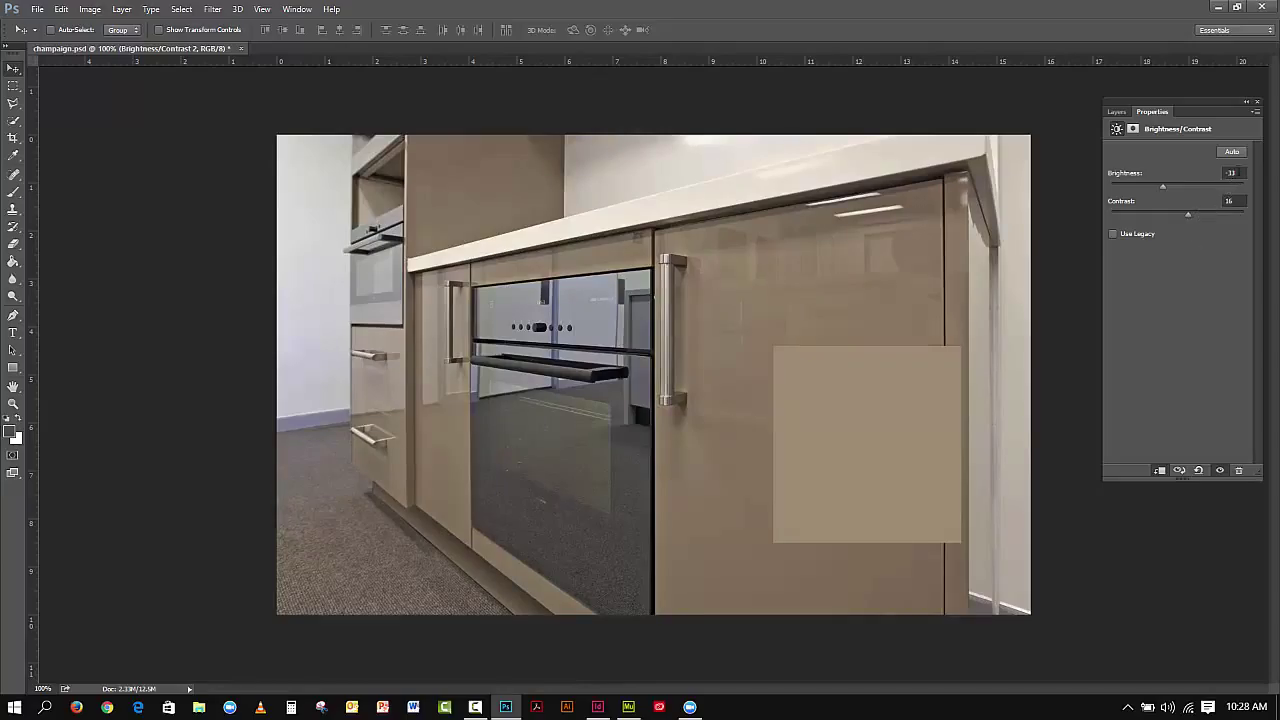
{"action": "left_click", "coordinate": [1232, 172]}
{"action": "type", "text": "4"}
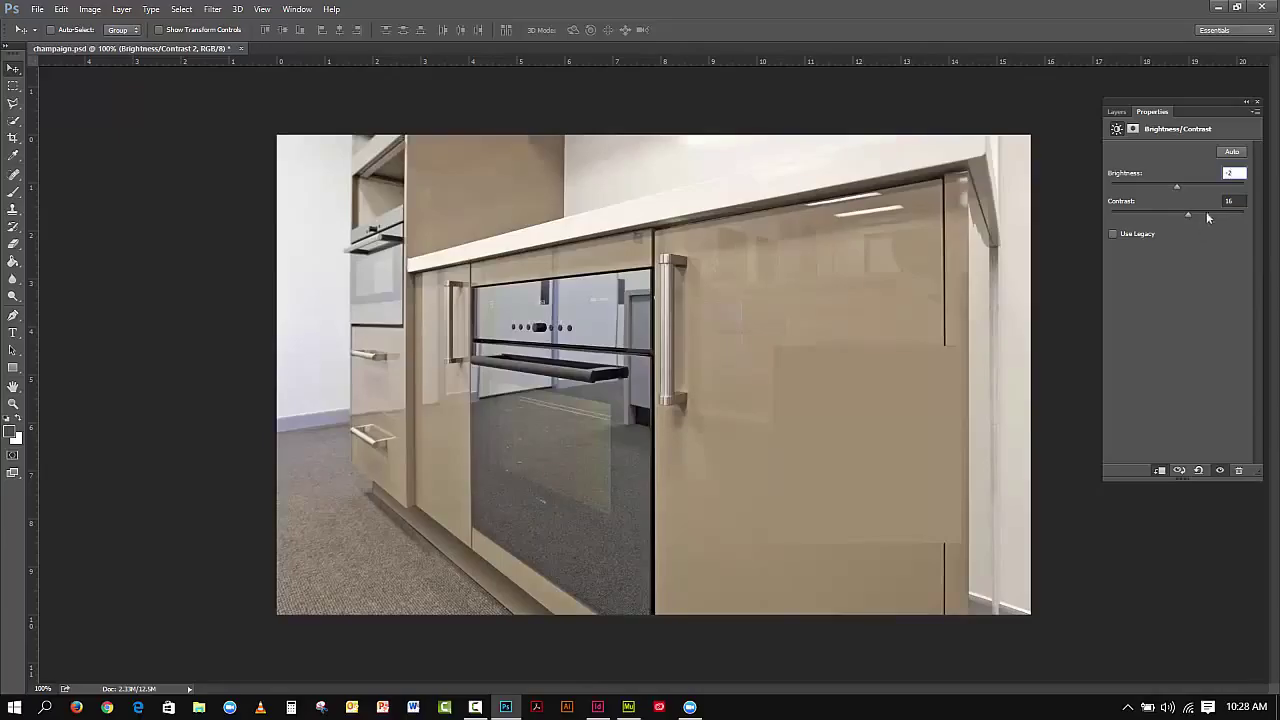
{"action": "key", "text": "Tab"}
{"action": "type", "text": "8"}
{"action": "left_click", "coordinate": [1118, 111]}
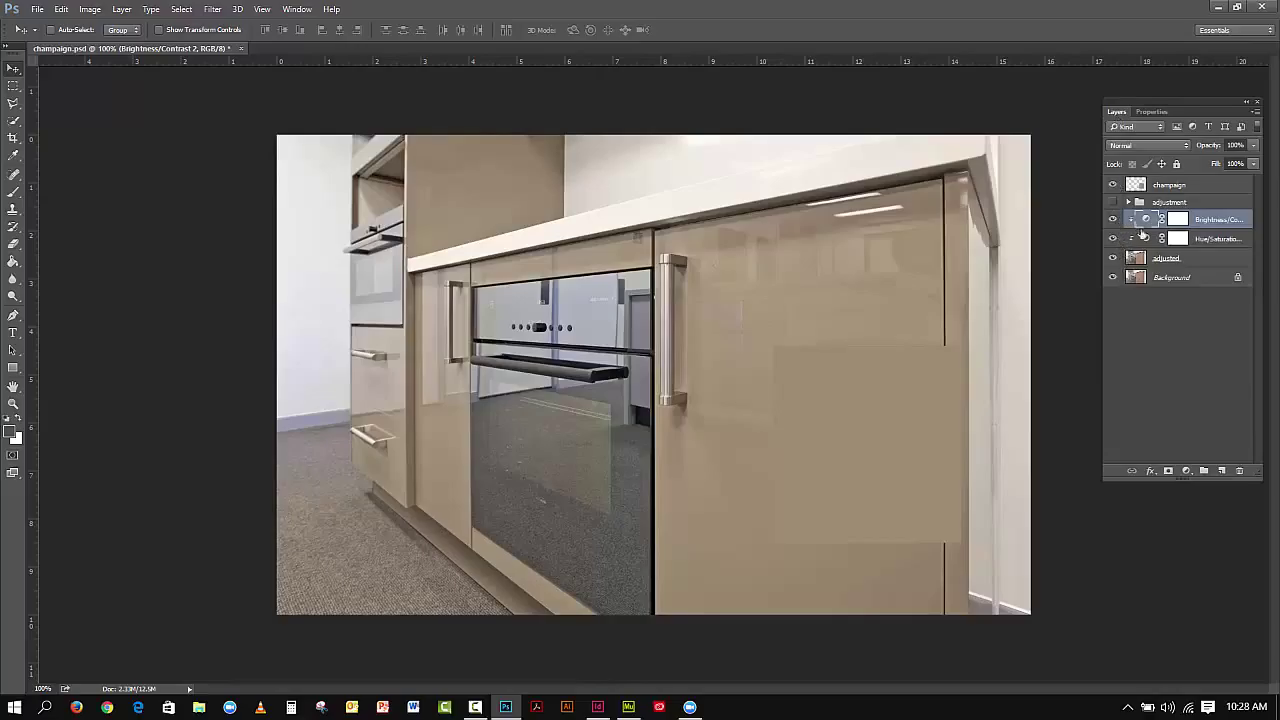
Create a layer group above the Brightness/Contrast layer and move the Brightness/Contrast, Hue/Saturation and adjusted layers into it
{"action": "left_click", "coordinate": [1165, 257]}
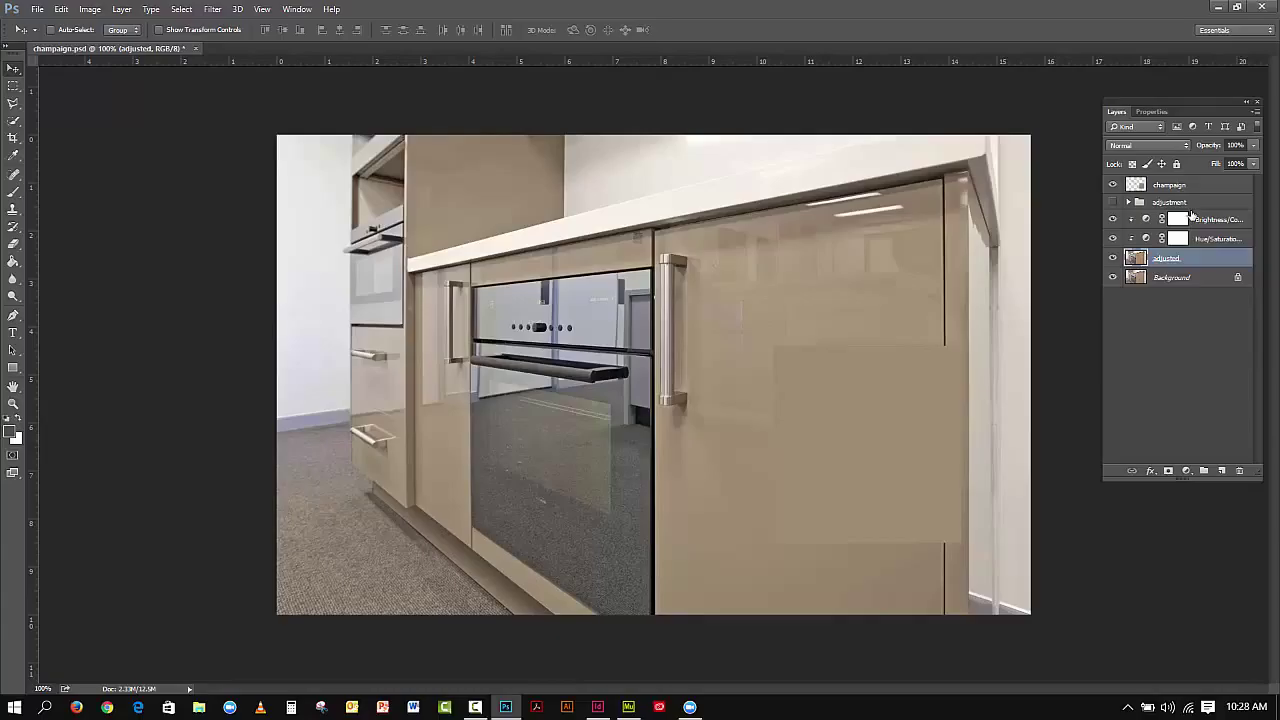
{"action": "left_click", "coordinate": [1191, 217]}
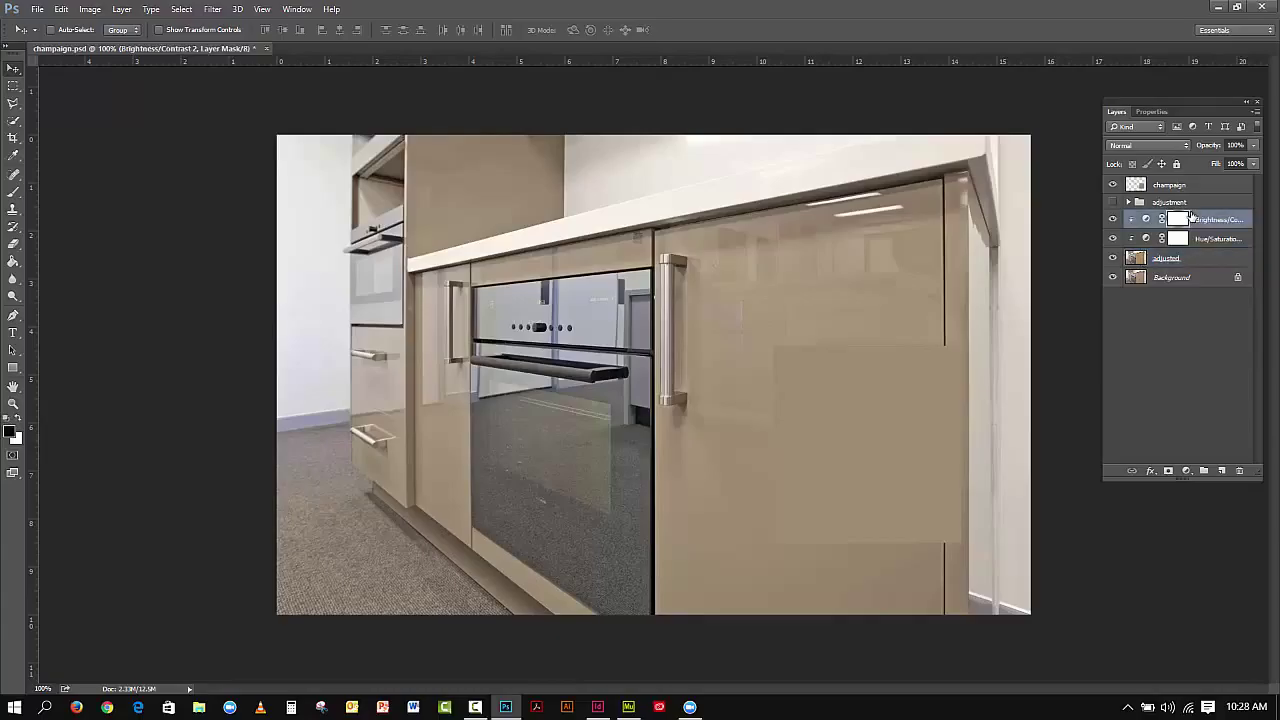
{"action": "left_click", "coordinate": [1205, 471]}
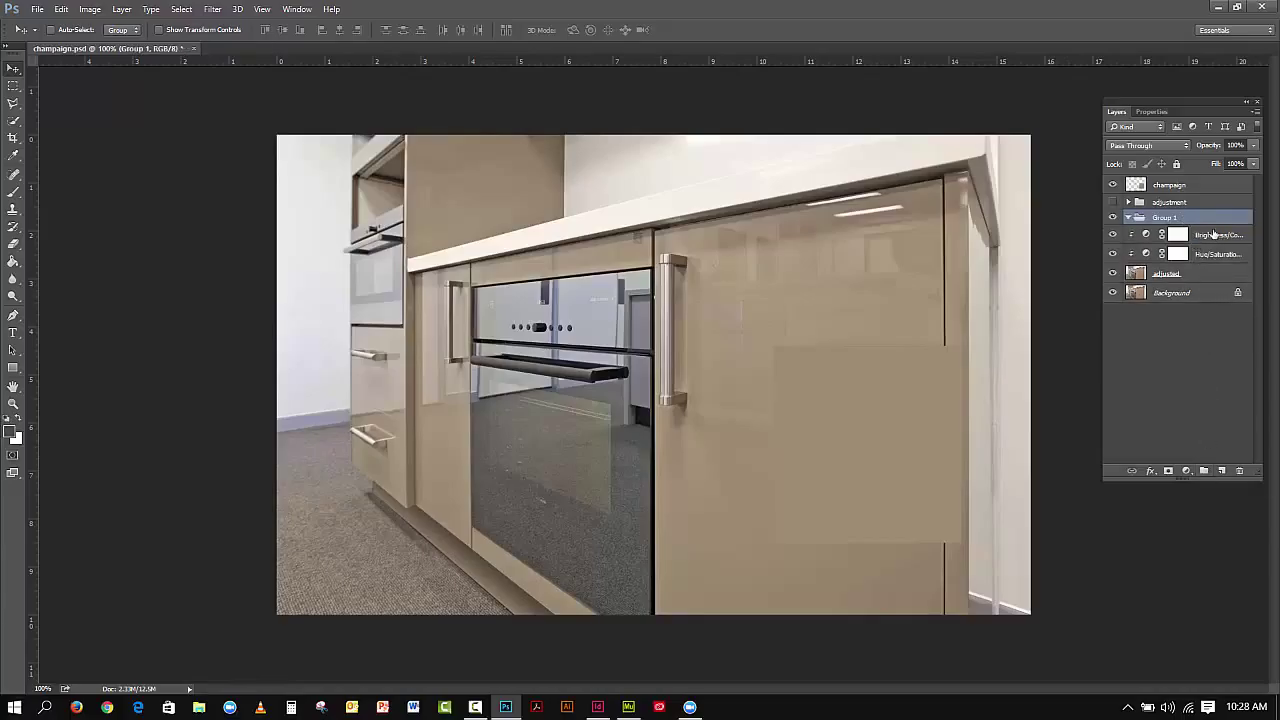
{"action": "left_click", "coordinate": [1213, 234]}
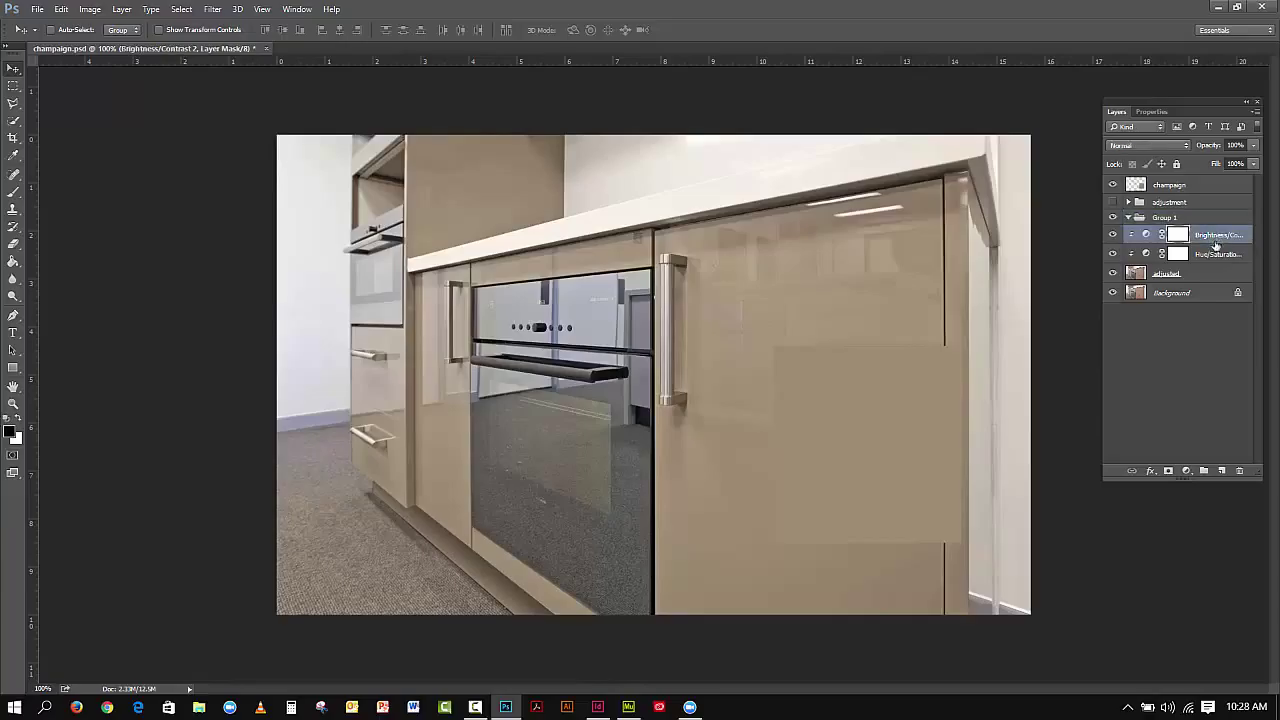
{"action": "left_click", "coordinate": [1213, 270], "text": "shift"}
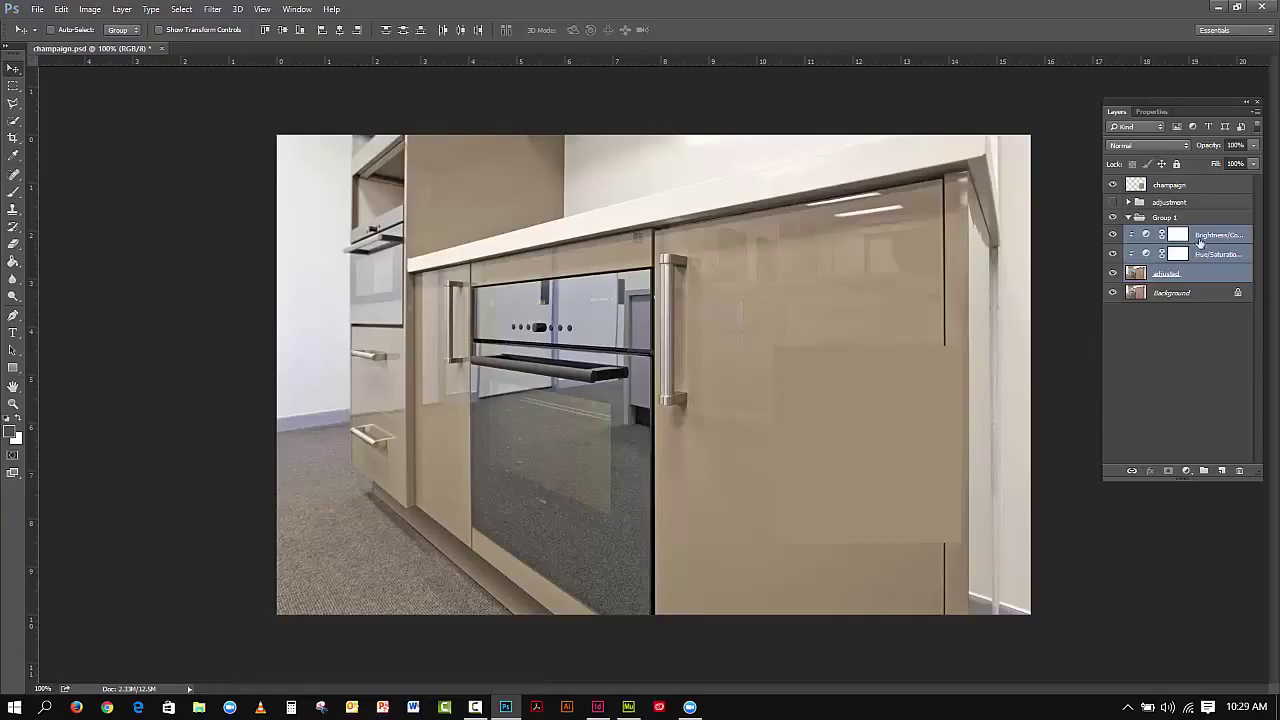
{"action": "left_click_drag", "start_coordinate": [1192, 238], "coordinate": [1181, 219]}
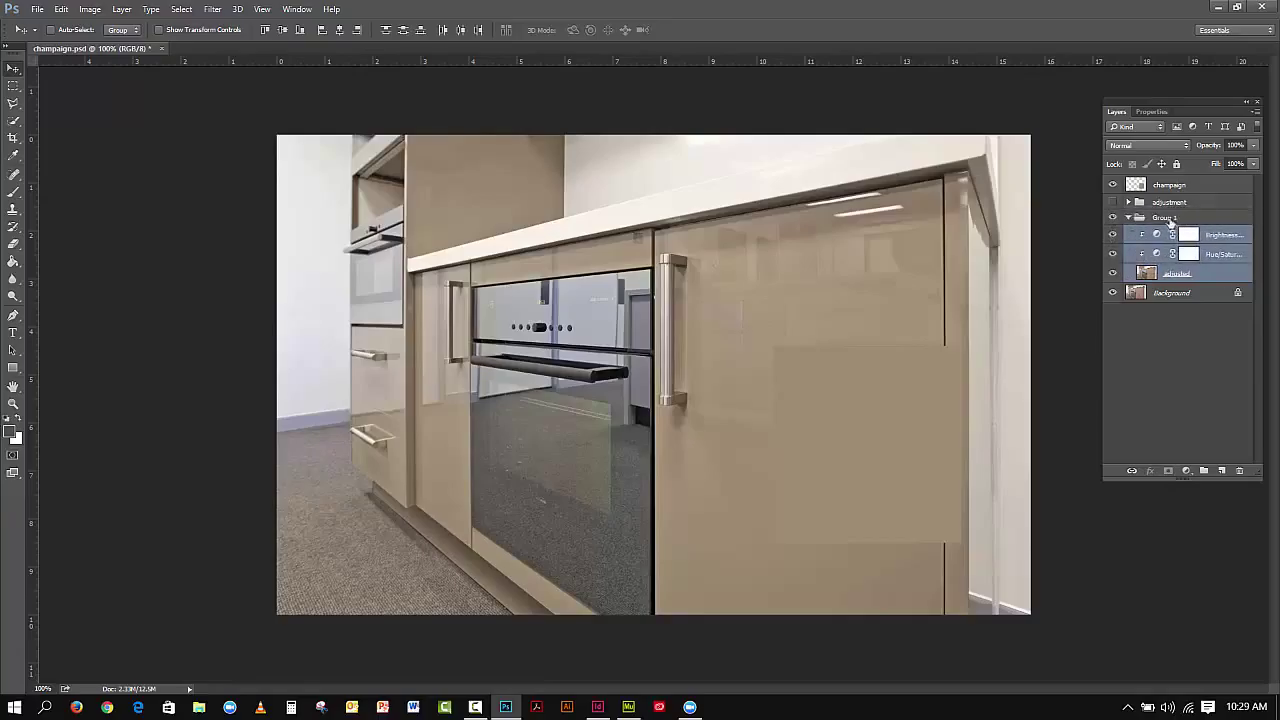
Rename the new layer group "adjustment 2" and collapse it
{"action": "double_click", "coordinate": [1163, 218]}
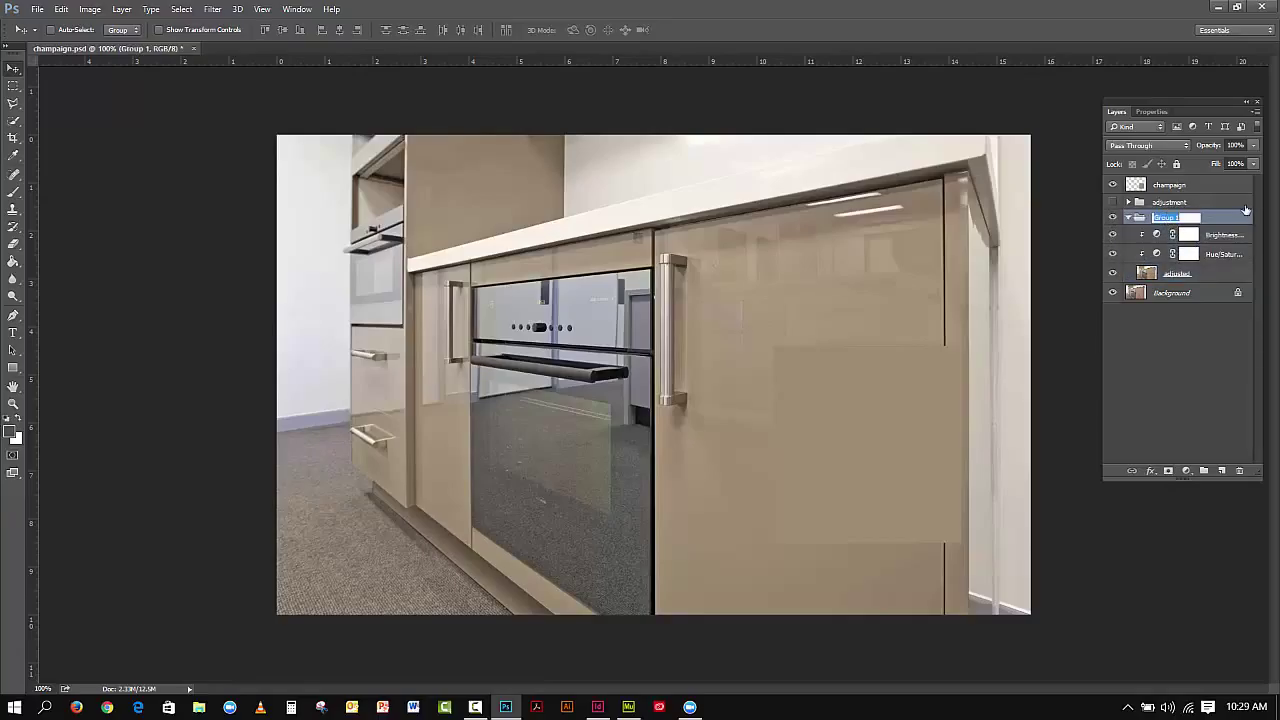
{"action": "type", "text": "adjustment 2"}
{"action": "left_click", "coordinate": [1164, 293]}
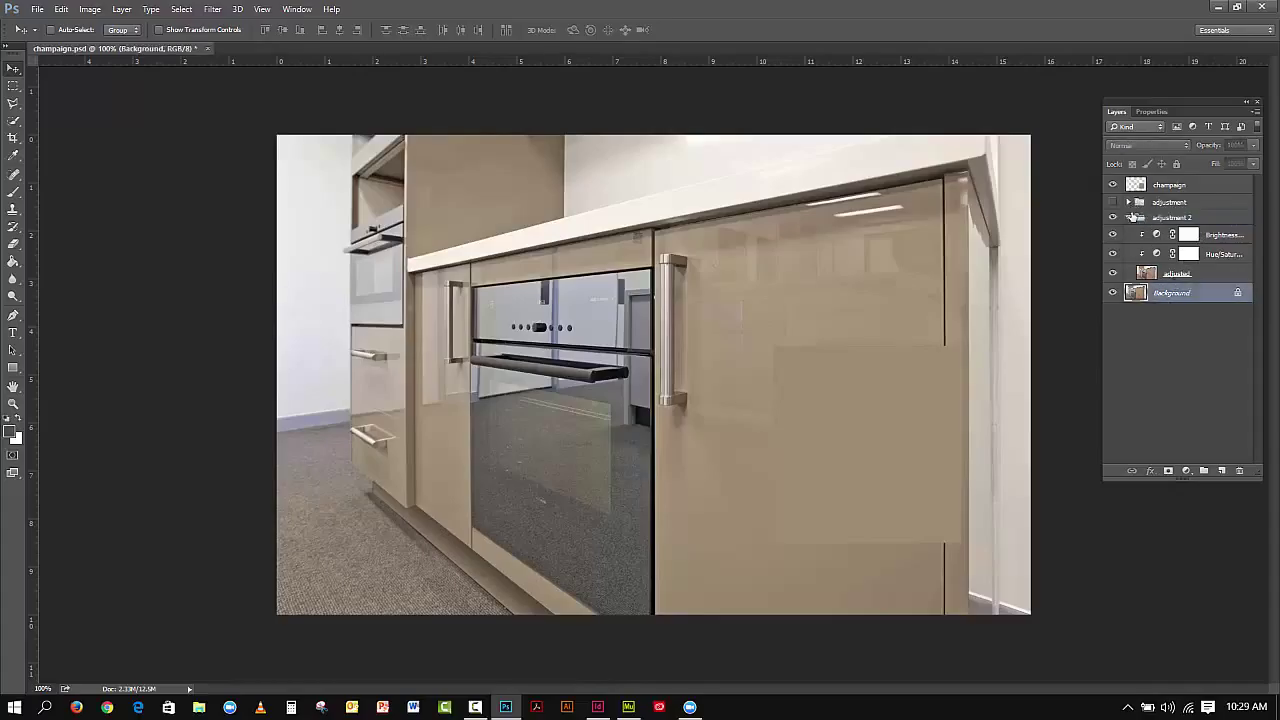
{"action": "left_click", "coordinate": [1129, 217]}
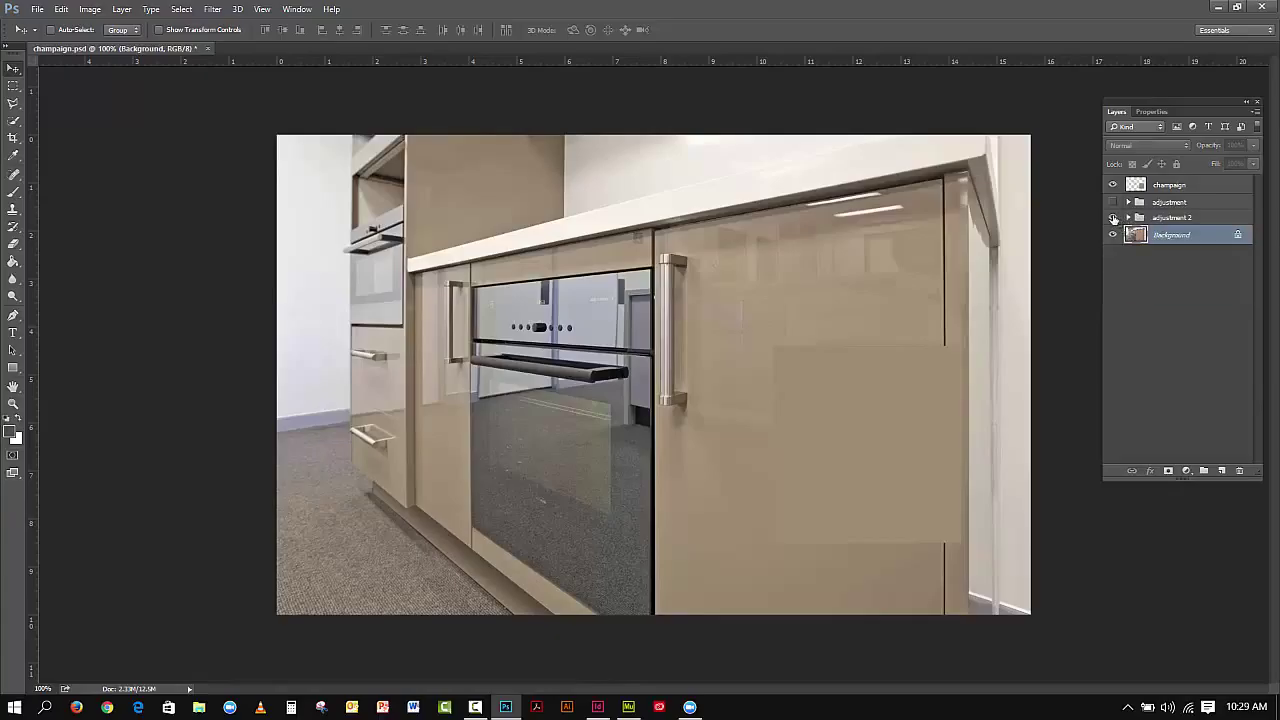
Compare the adjustment 2 group with the earlier adjustment group while the champaign swatch is hidden
{"action": "left_click", "coordinate": [1113, 218]}
{"action": "left_click", "coordinate": [1113, 186]}
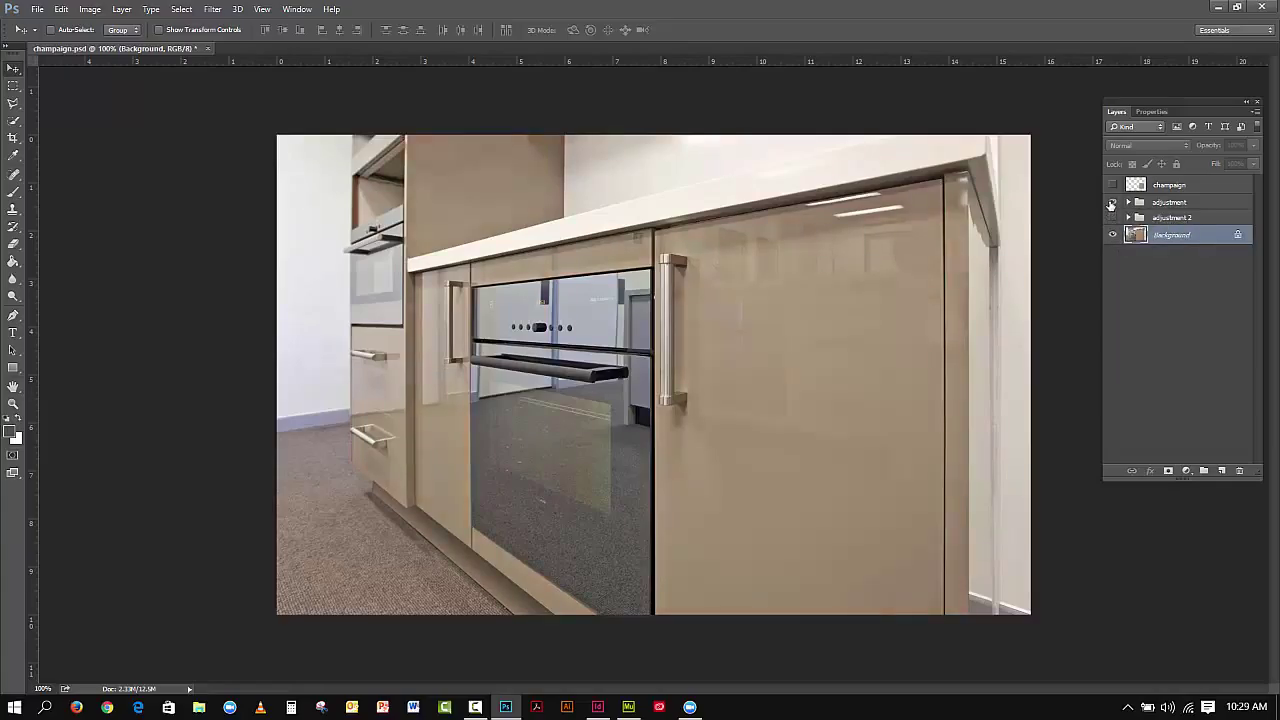
{"action": "left_click", "coordinate": [1111, 204]}
{"action": "left_click", "coordinate": [1112, 187]}
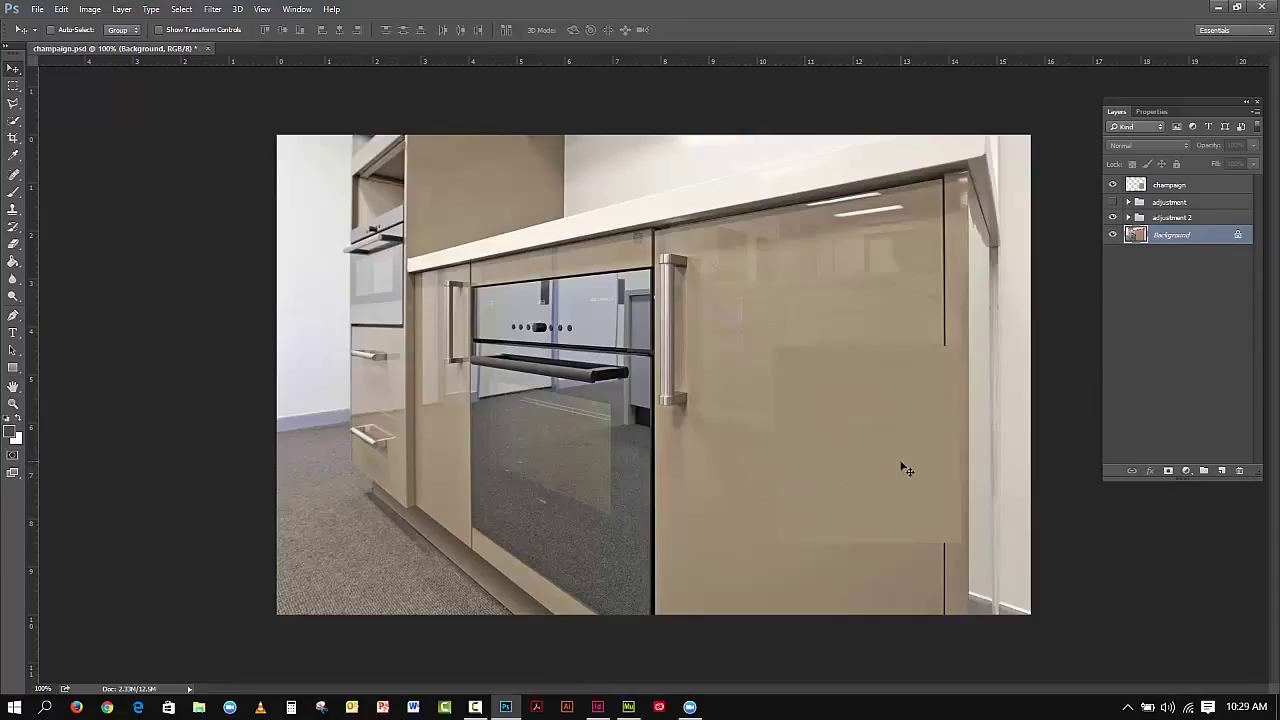
Compare the photo with the champaign swatch and the adjustment 2 group each hidden and shown, and review the group's layers
{"action": "left_click", "coordinate": [1111, 185]}
{"action": "left_click", "coordinate": [1111, 185]}
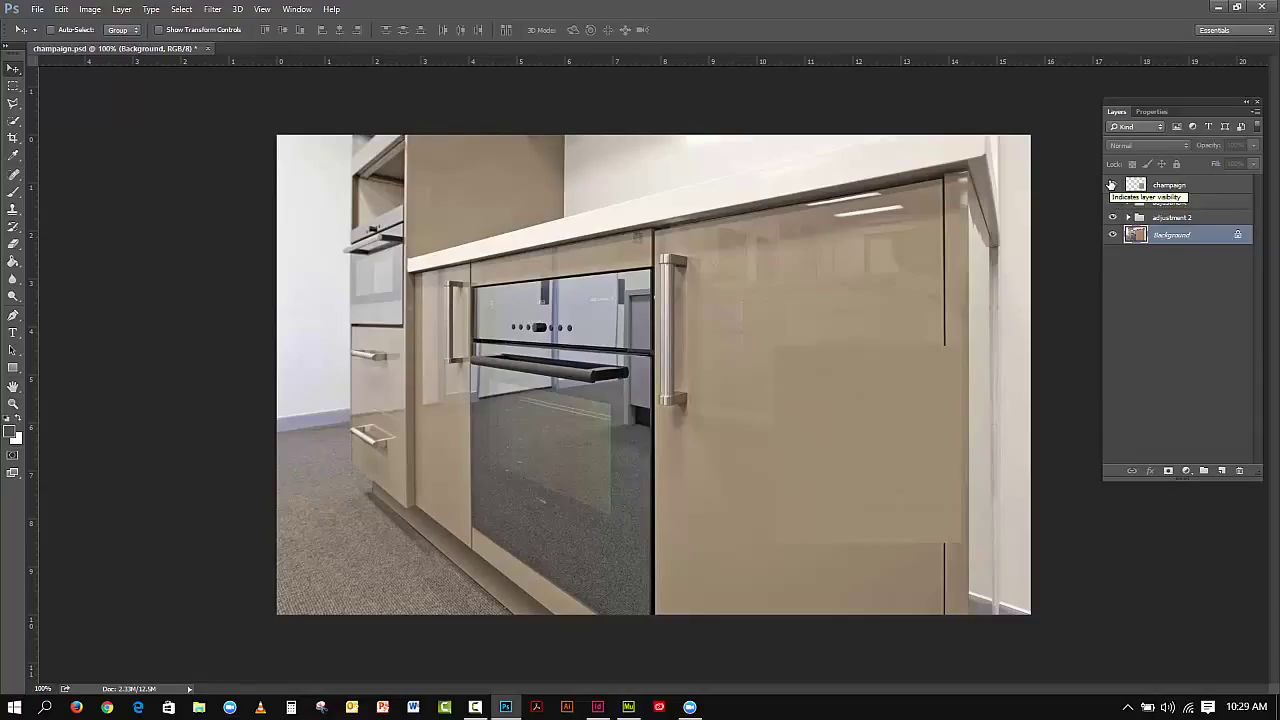
{"action": "left_click", "coordinate": [1111, 185]}
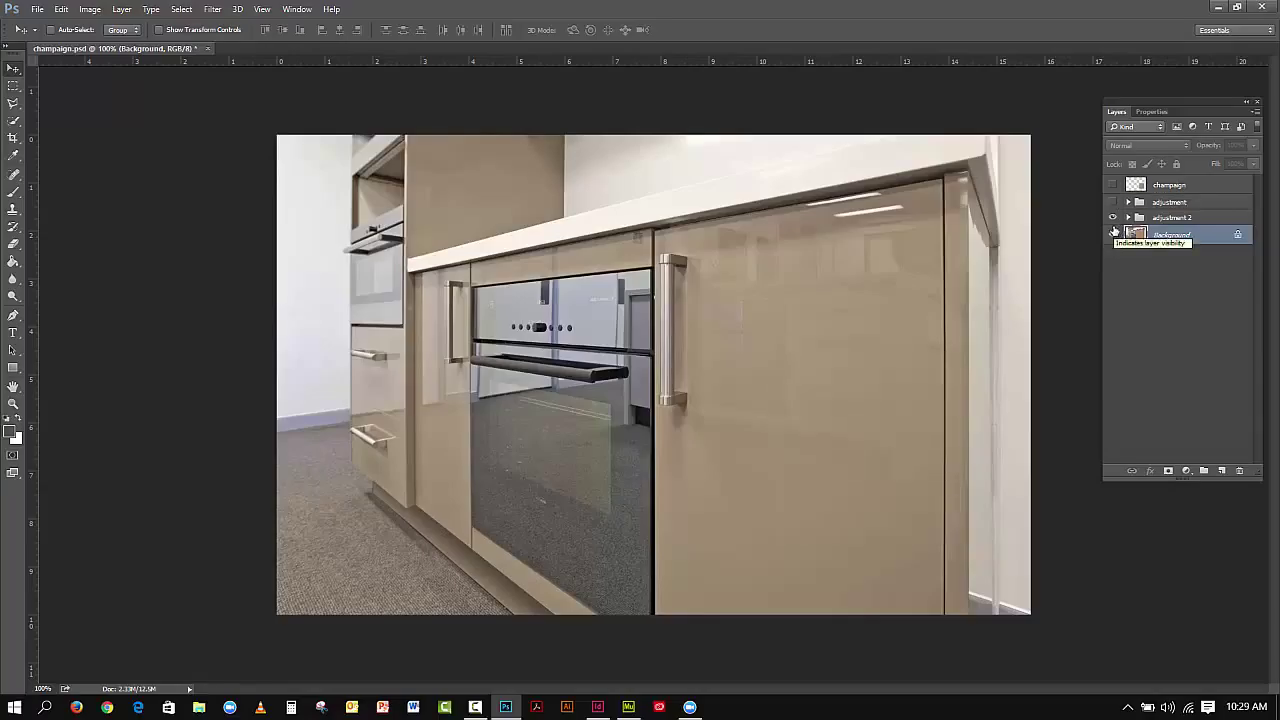
{"action": "left_click", "coordinate": [1113, 218]}
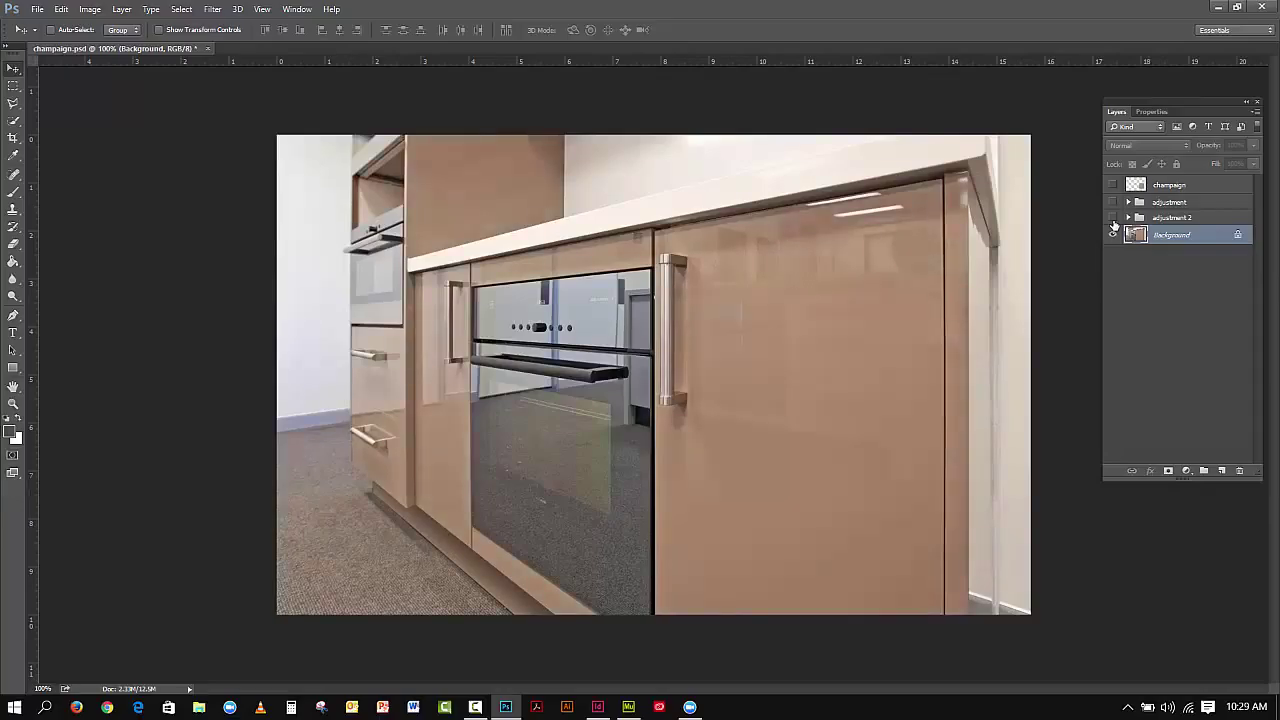
{"action": "left_click", "coordinate": [1113, 219]}
{"action": "left_click", "coordinate": [1112, 185]}
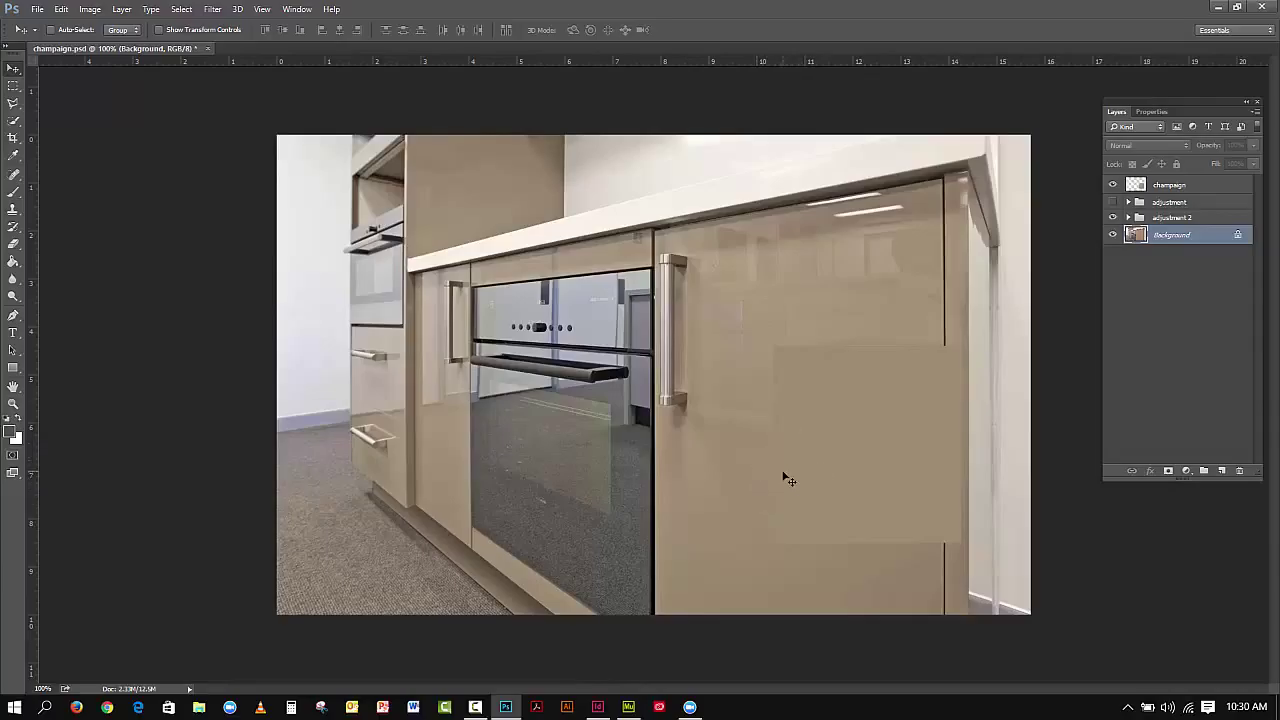
{"action": "left_click", "coordinate": [1128, 218]}
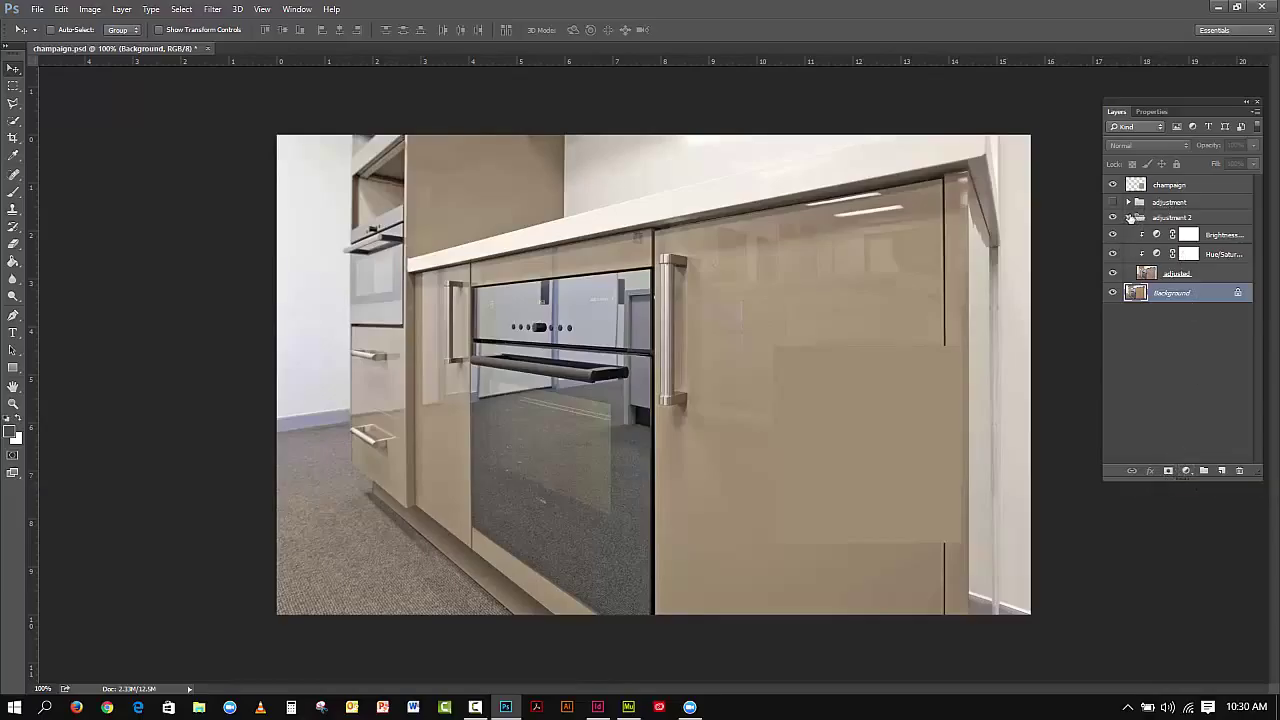
{"action": "left_click", "coordinate": [1129, 217]}
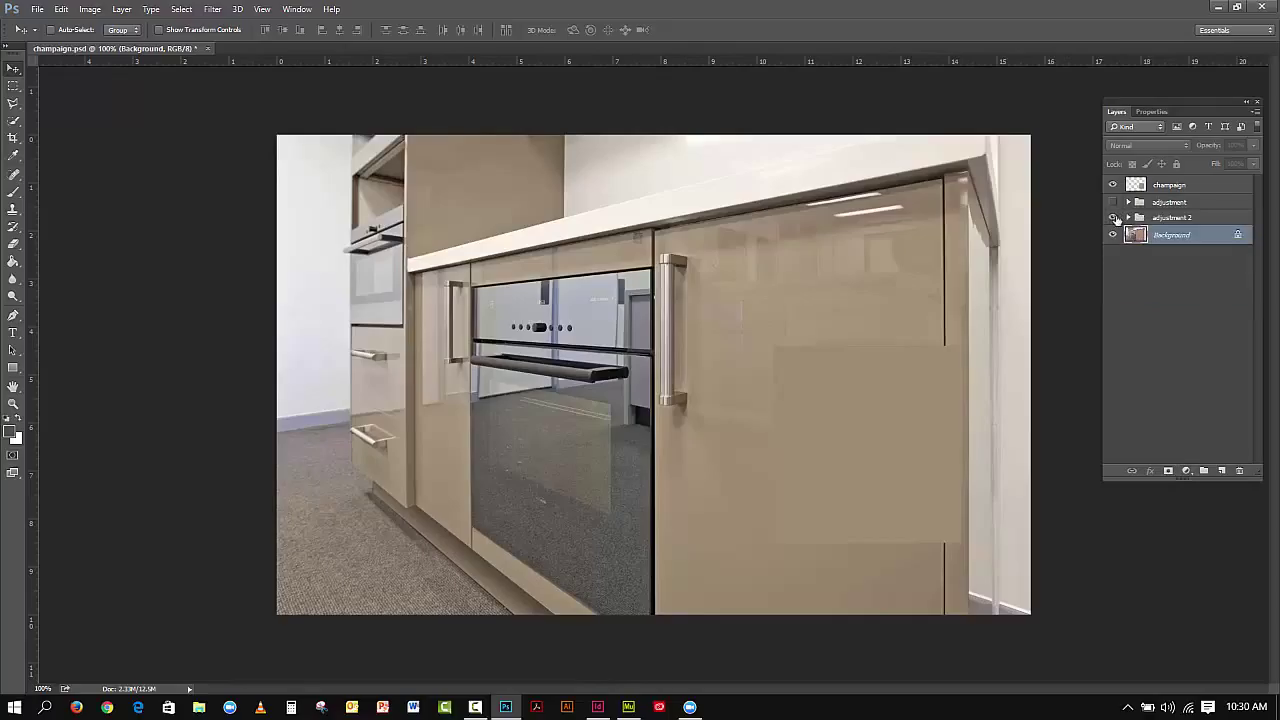